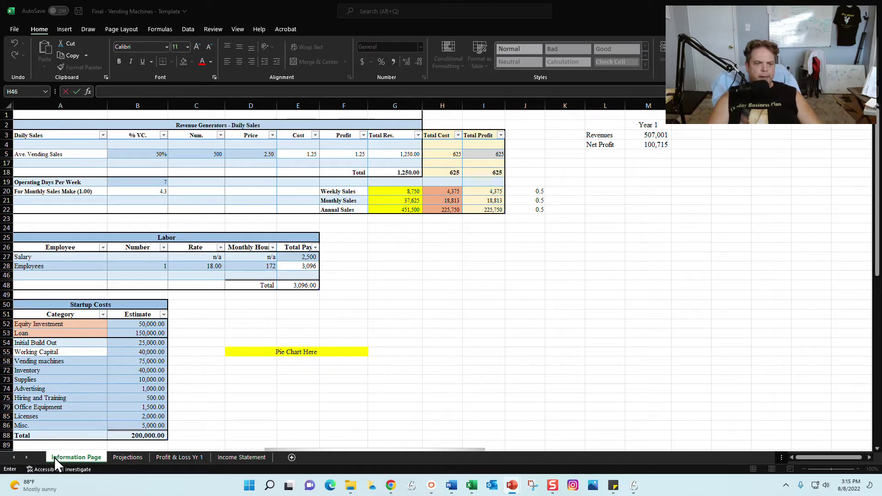
# Step: Look through the Information Page, Projections, Profit & Loss Yr 1 and Income Statement sheets of the vending machine template
pyautogui.scroll(-15, 169, 314)
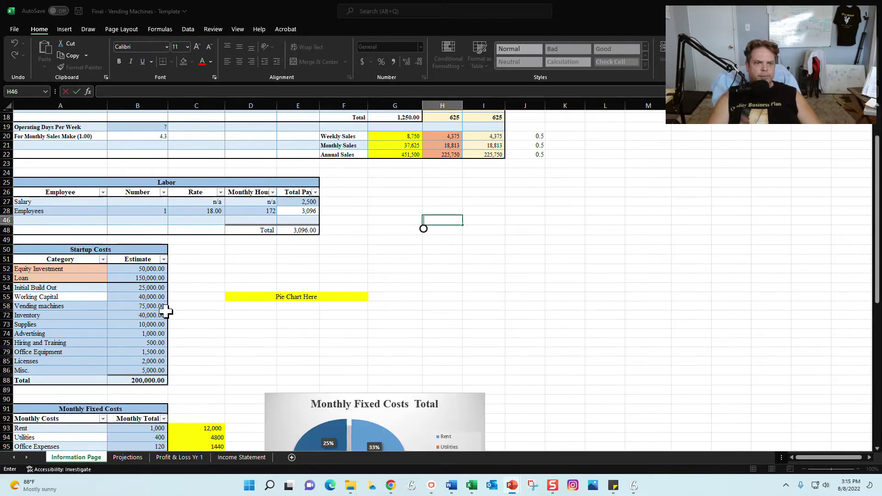
pyautogui.scroll(15, 160, 307)
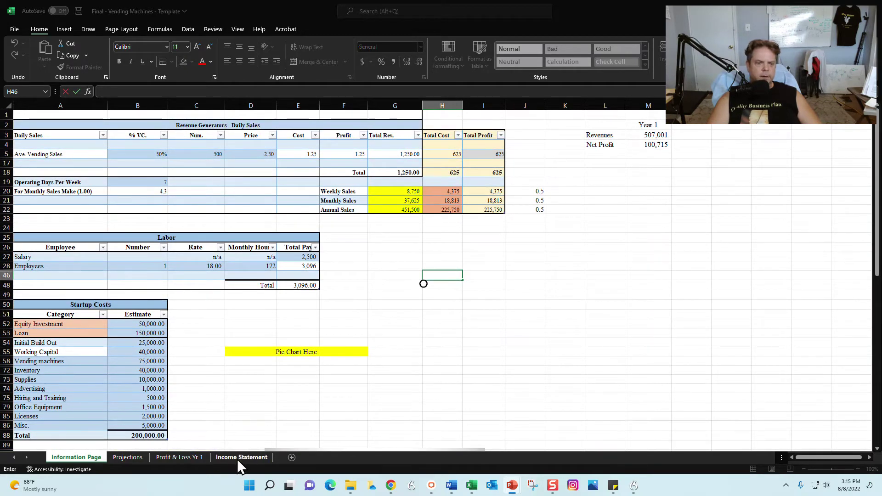
pyautogui.click(134, 457)
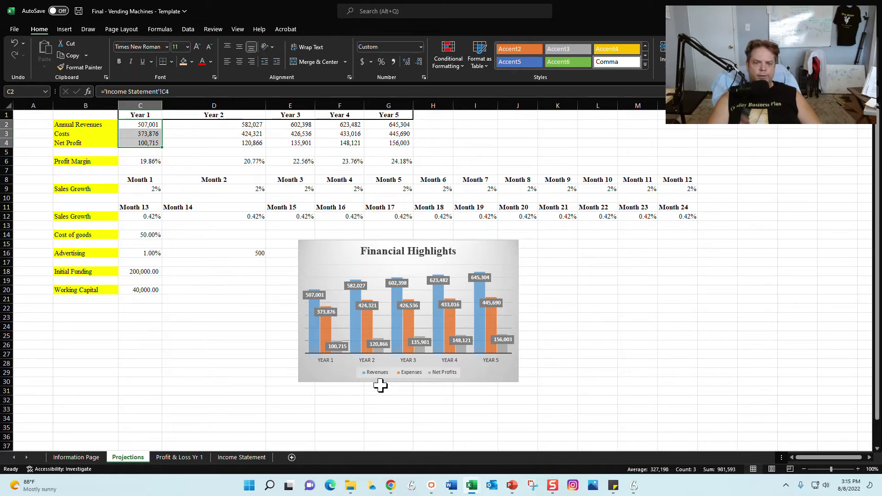
pyautogui.click(192, 458)
pyautogui.click(282, 384)
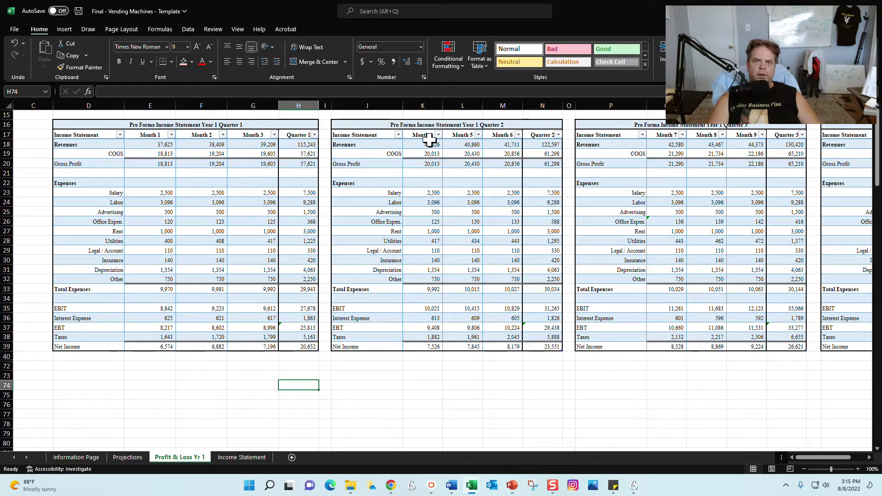
pyautogui.click(237, 458)
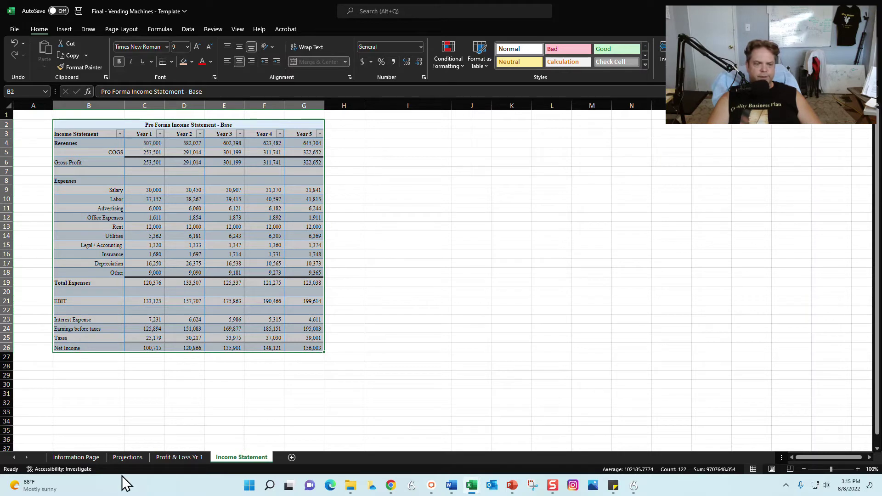
# Step: Return to the Information Page and review its sections from daily sales and labor through startup costs, fixed costs, growth rates and loan information
pyautogui.click(76, 457)
pyautogui.scroll(-15, 92, 380)
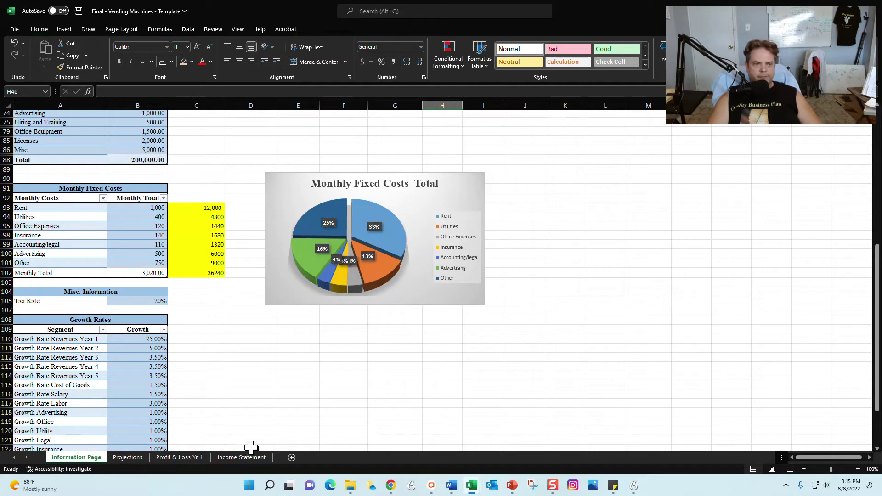
pyautogui.scroll(10, 188, 398)
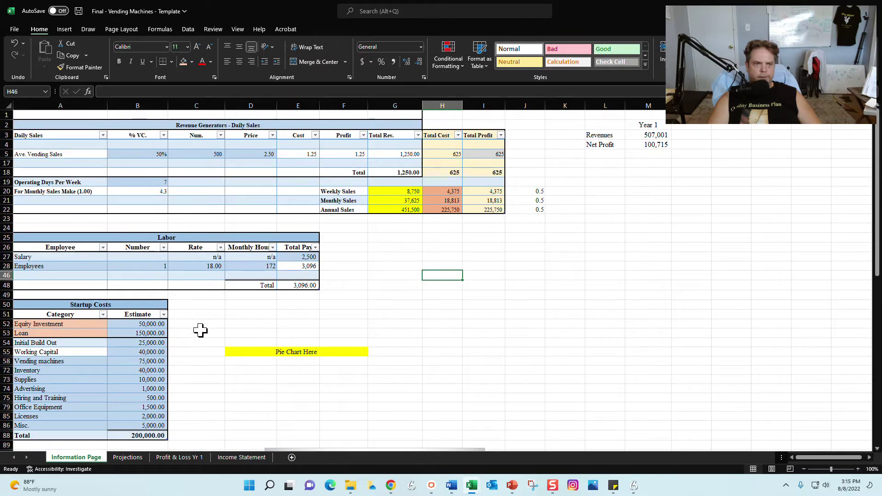
pyautogui.click(378, 266)
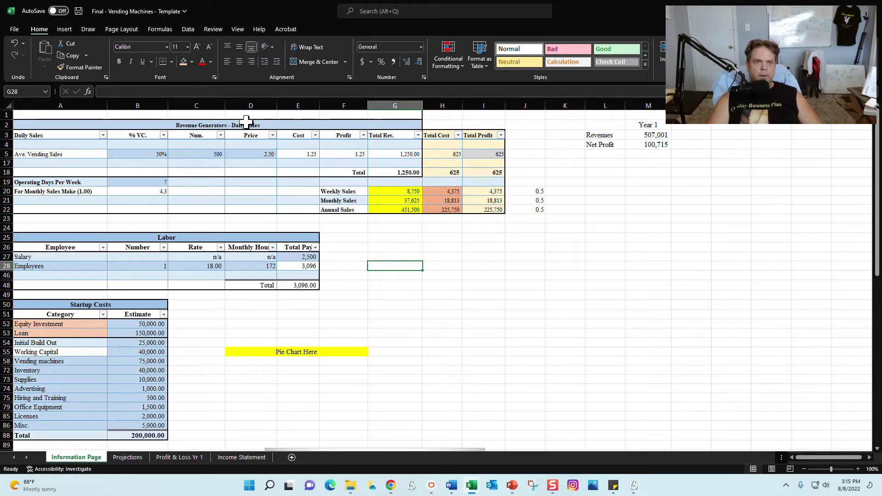
pyautogui.scroll(-1, 236, 177)
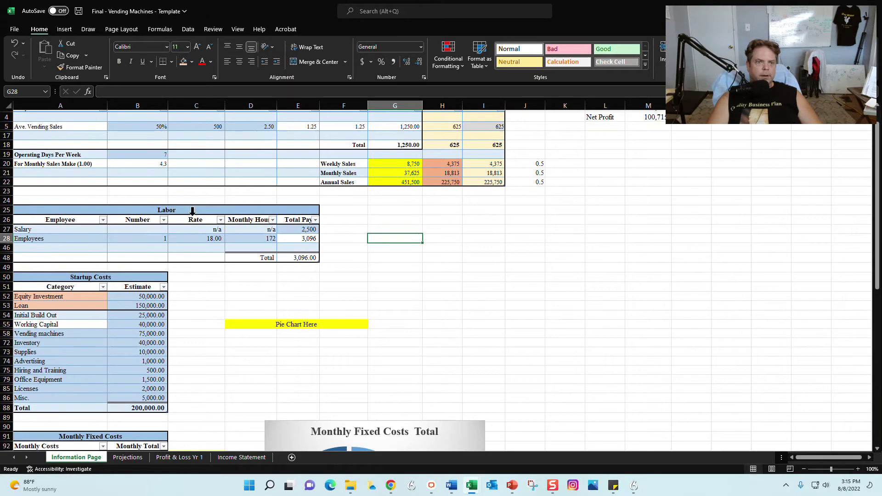
pyautogui.scroll(-2, 184, 232)
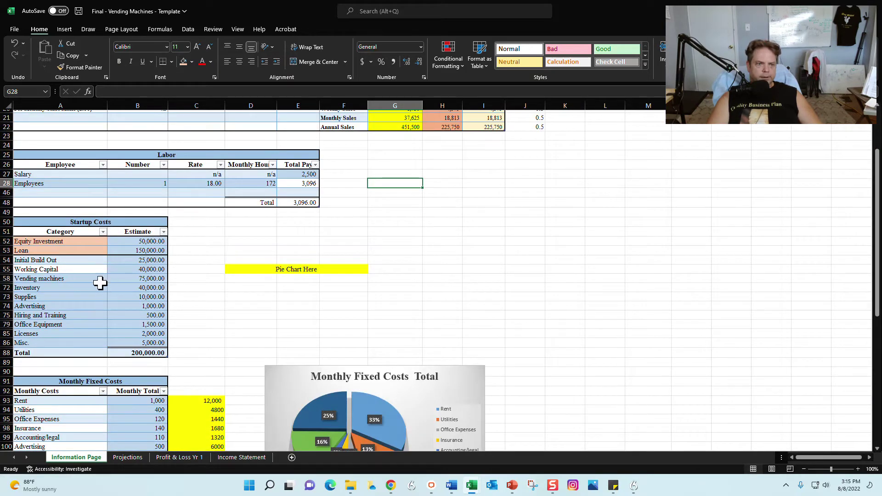
pyautogui.scroll(-4, 122, 317)
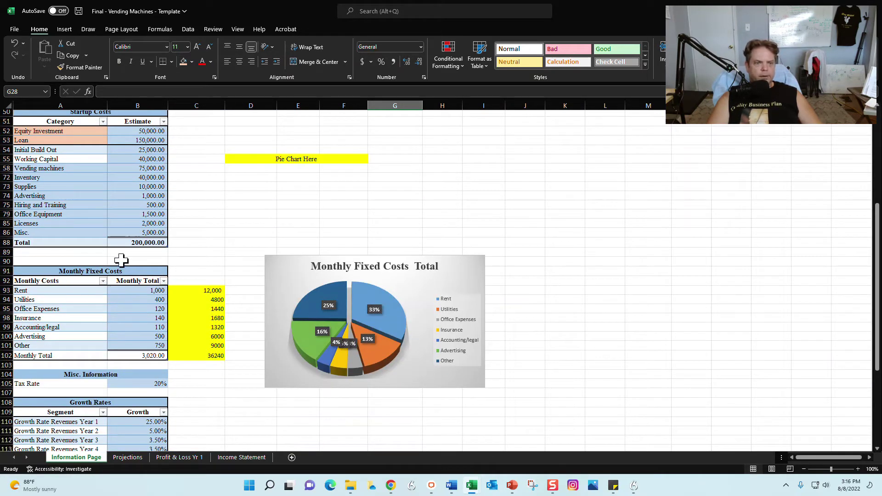
pyautogui.scroll(-4, 96, 303)
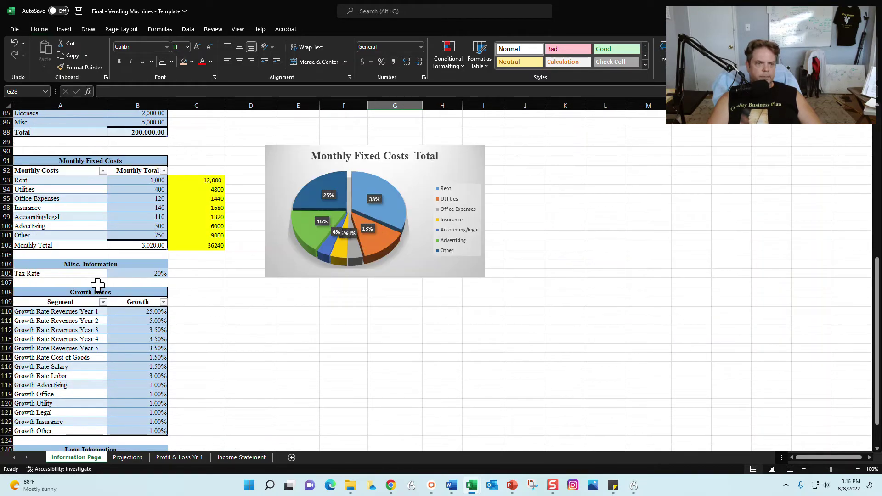
pyautogui.scroll(-2, 137, 285)
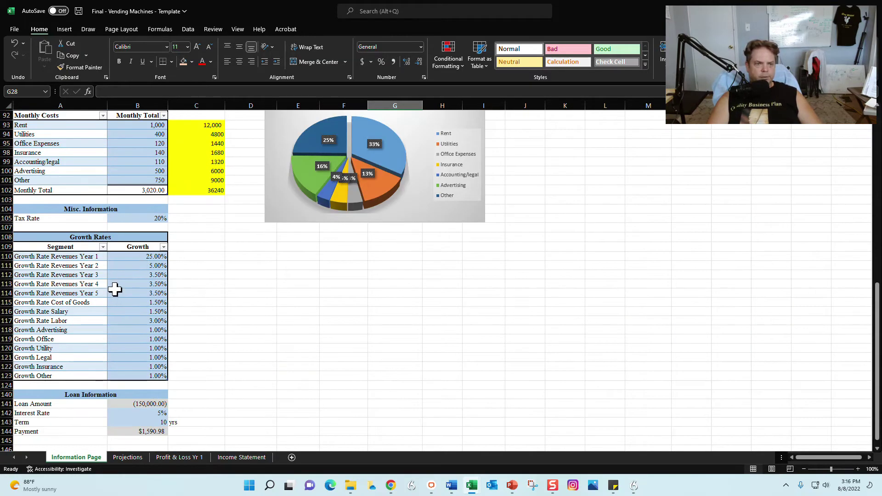
pyautogui.scroll(-3, 115, 287)
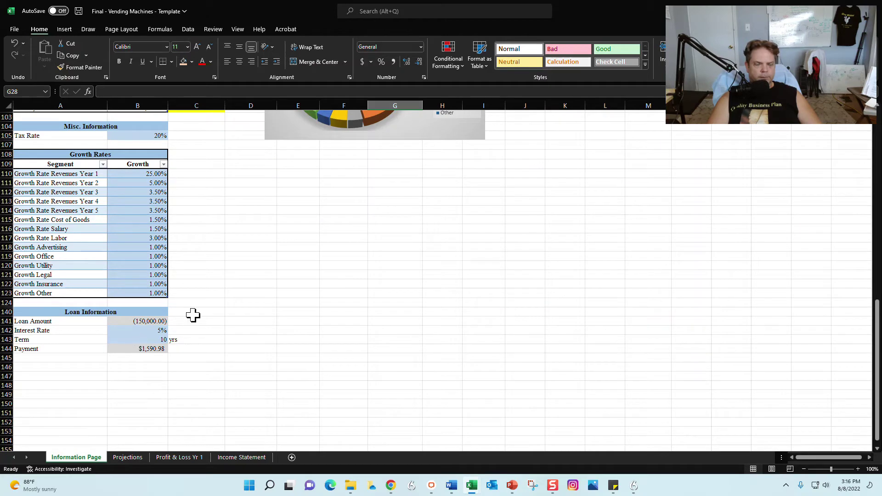
pyautogui.scroll(15, 179, 322)
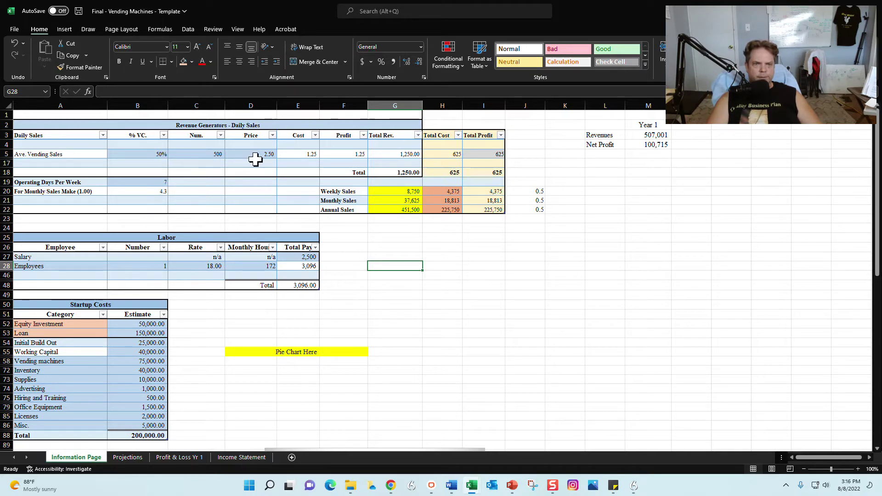
# Step: Inspect the number of sales, price and variable cost percentage in the Ave. Vending Sales row
pyautogui.click(197, 180)
pyautogui.click(205, 155)
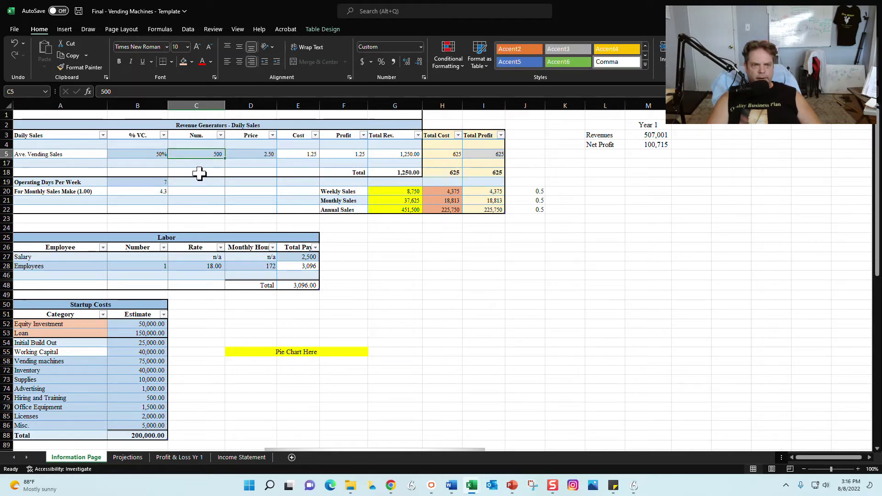
pyautogui.click(257, 154)
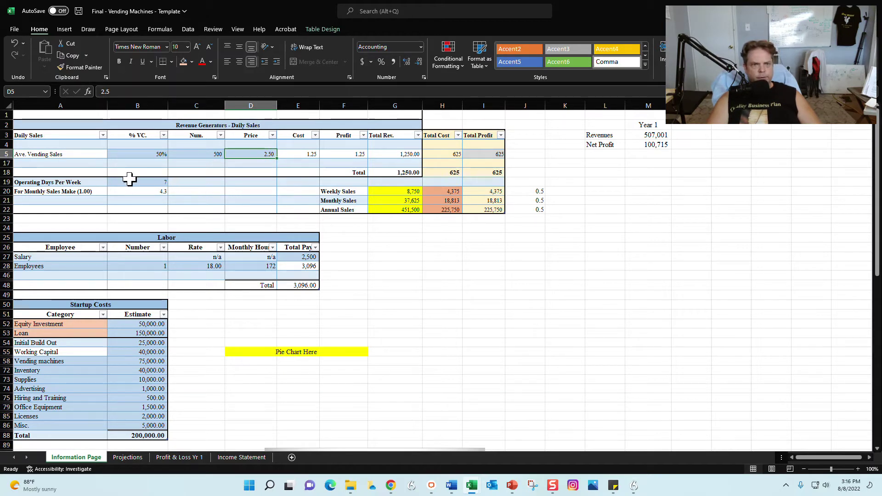
pyautogui.click(146, 155)
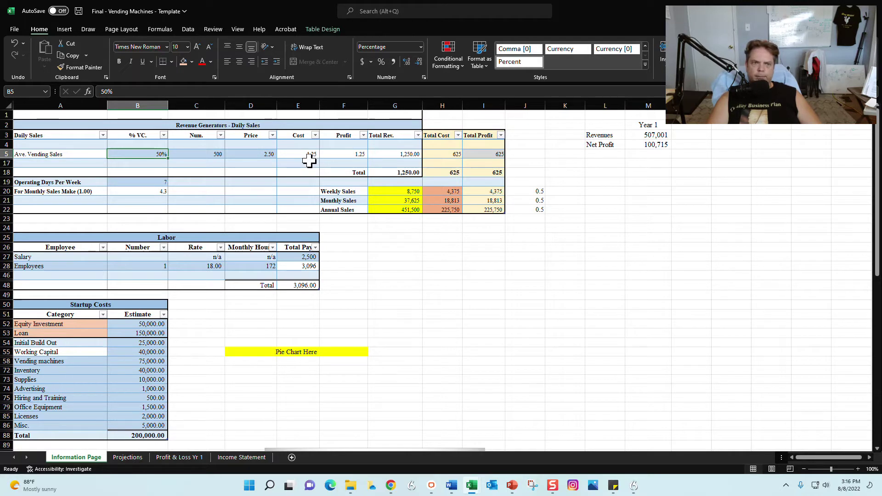
# Step: Try 5 as the Operating Days Per Week, and set the value back to 7
pyautogui.click(154, 183)
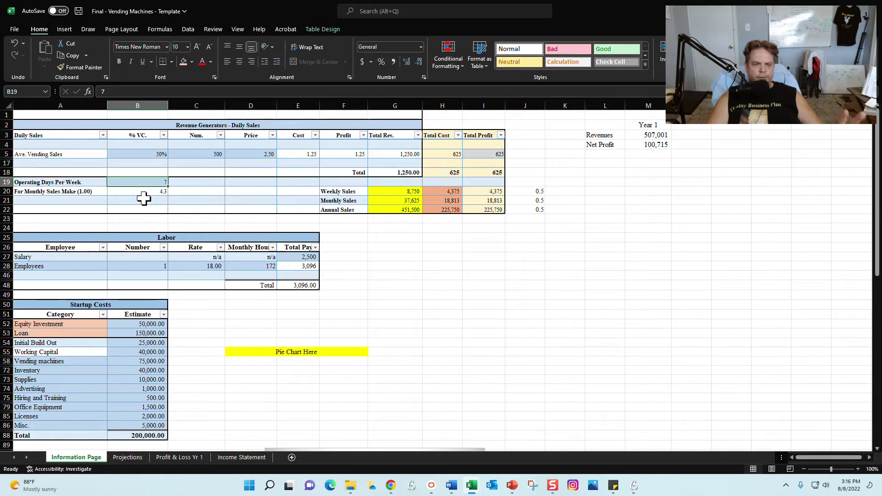
pyautogui.write('5')
pyautogui.press('Return')
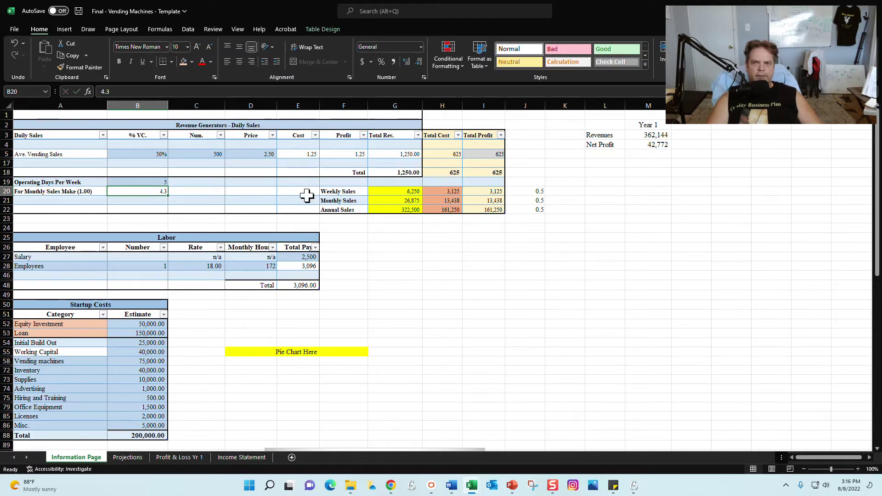
pyautogui.click(147, 182)
pyautogui.write('7')
pyautogui.press('Return')
# Step: Inspect the number, hourly rate and monthly hours of the Employees row in the Labor table
pyautogui.scroll(-3, 189, 230)
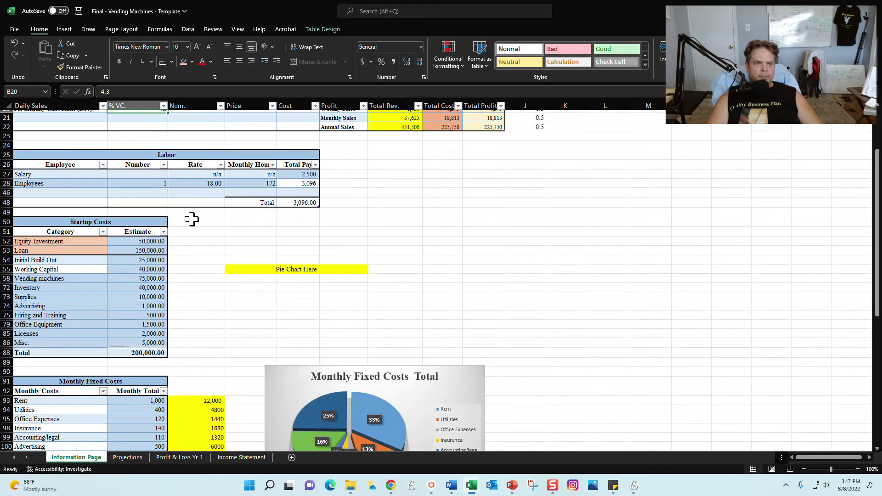
pyautogui.click(146, 183)
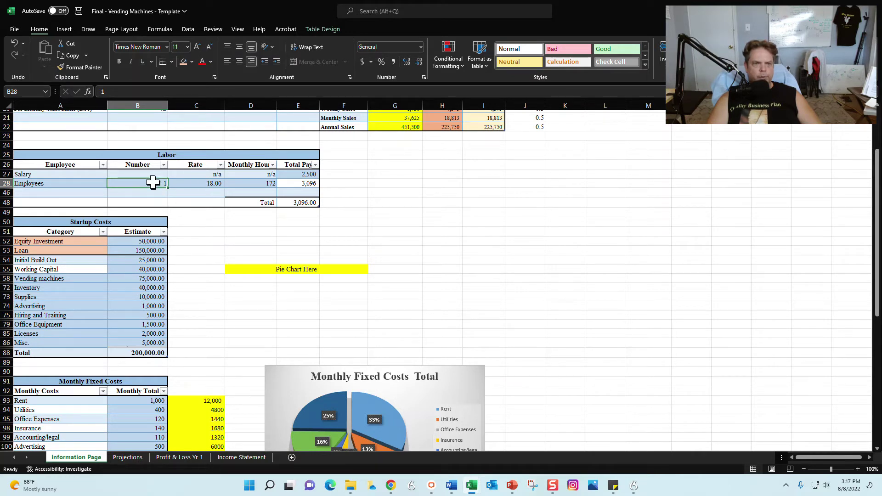
pyautogui.click(213, 183)
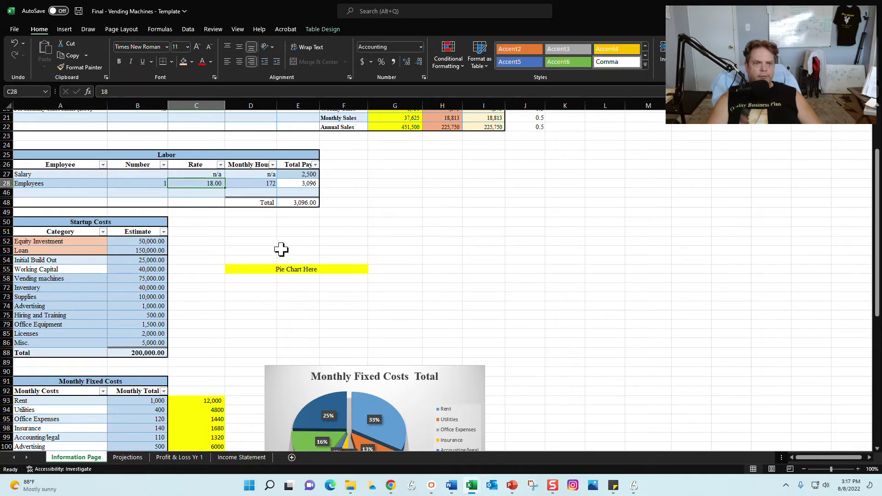
pyautogui.click(258, 182)
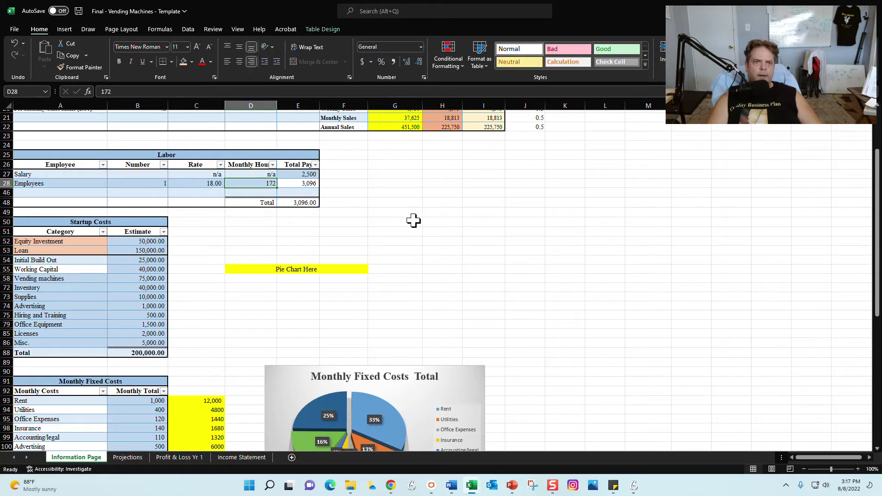
# Step: Set the Total Pay of the Salary row in the Labor table to 3,000
pyautogui.click(303, 175)
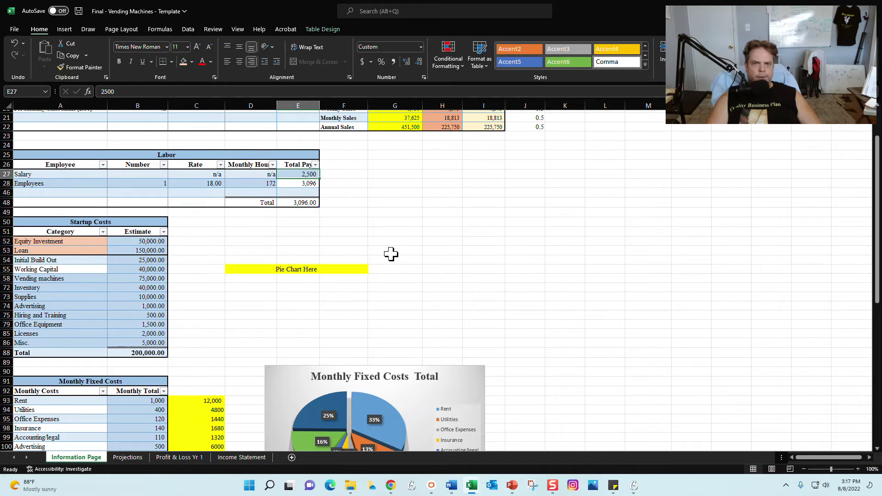
pyautogui.scroll(3, 392, 254)
pyautogui.write('30')
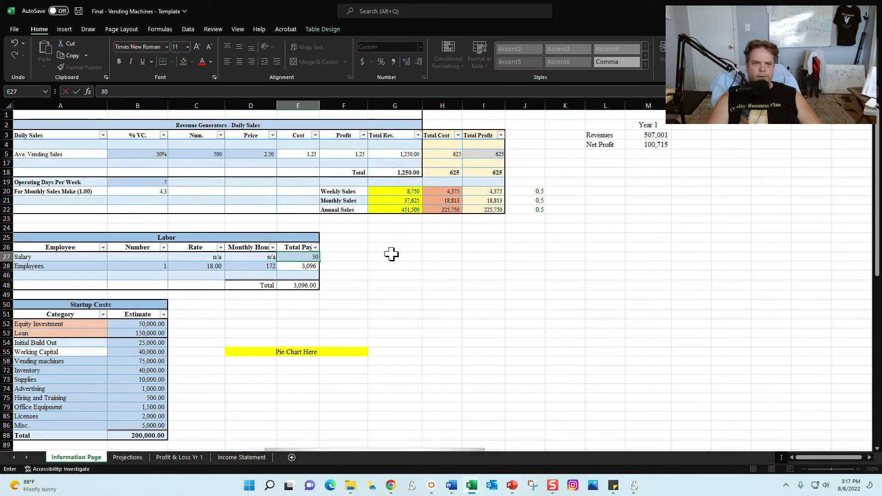
pyautogui.press('Return')
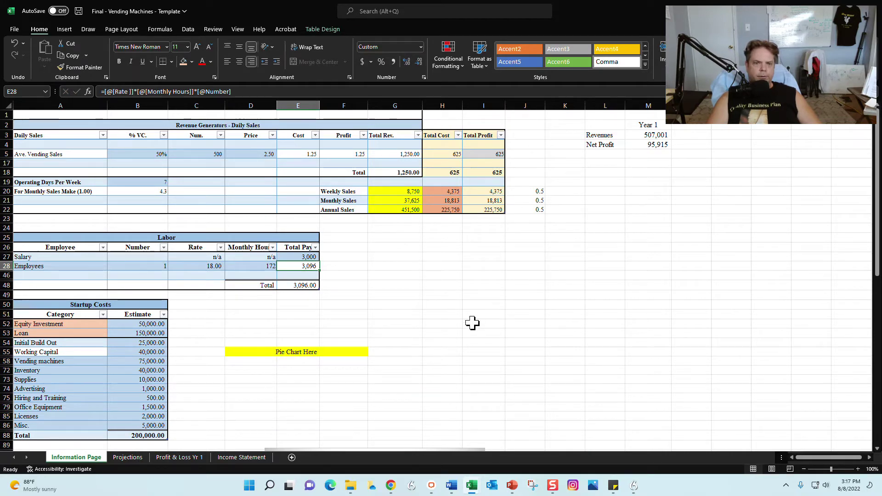
# Step: Inspect the Equity Investment and Loan estimates in the Startup Costs table
pyautogui.scroll(-6, 196, 354)
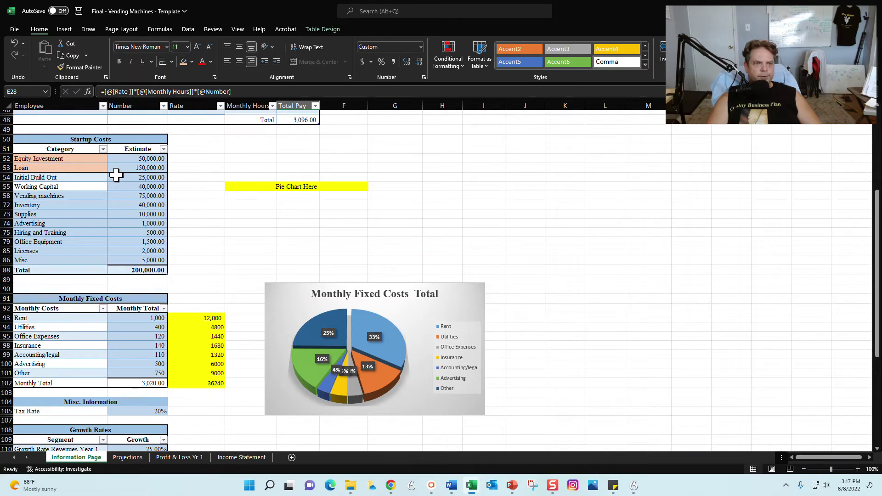
pyautogui.moveTo(72, 159); pyautogui.dragTo(134, 167)
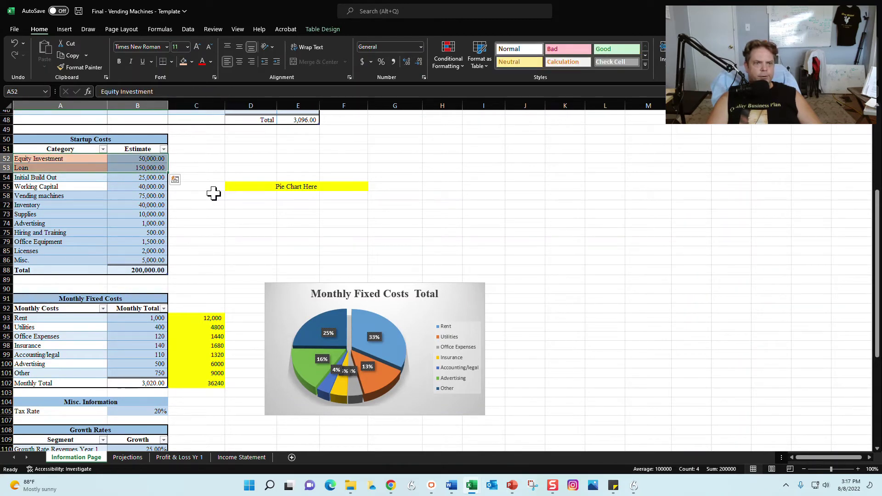
pyautogui.click(162, 158)
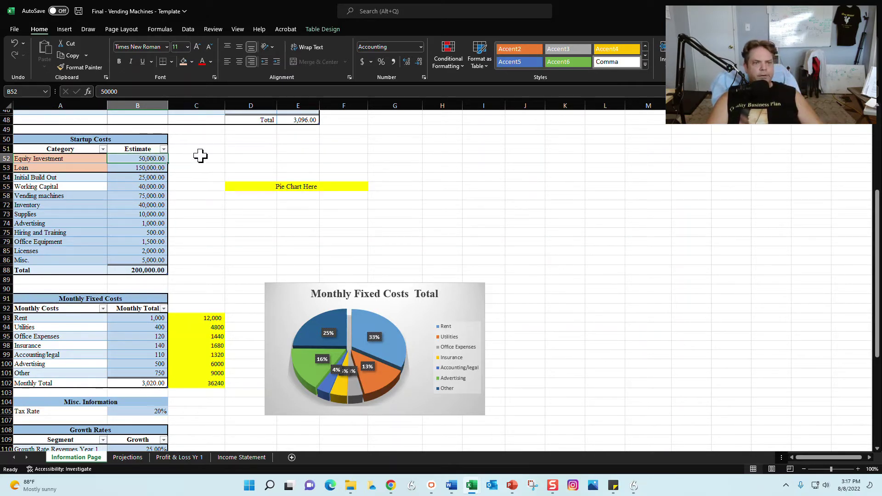
pyautogui.click(156, 168)
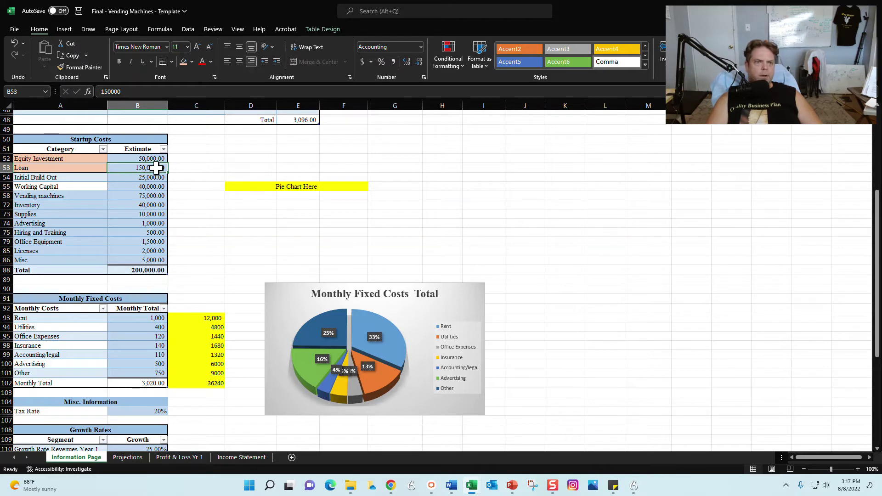
# Step: Inspect the loan amount, interest rate and term in the Loan Information section
pyautogui.scroll(-10, 146, 171)
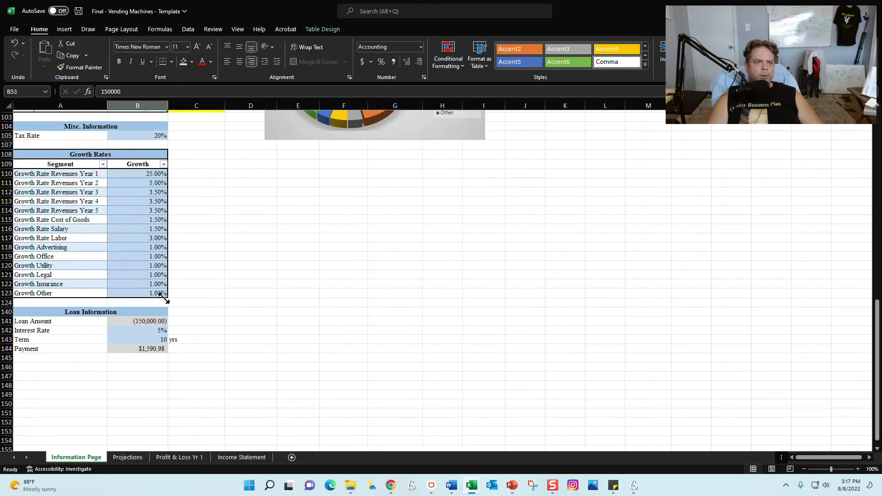
pyautogui.click(156, 321)
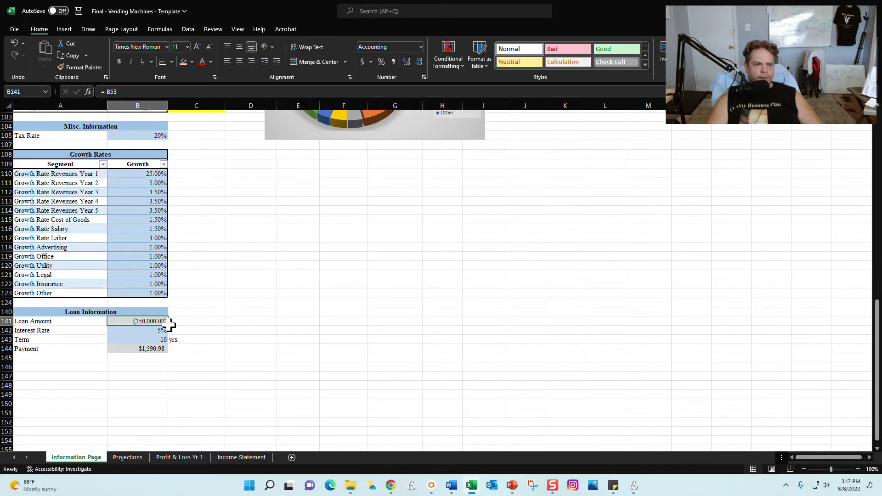
pyautogui.click(155, 331)
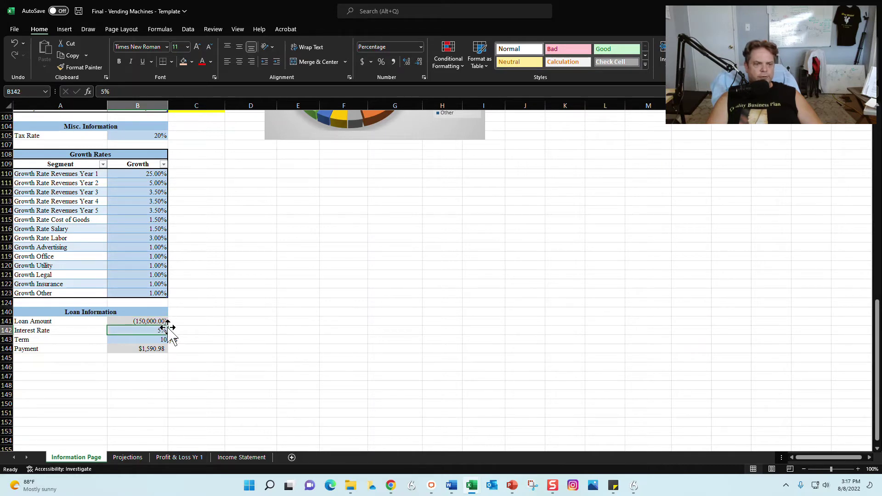
pyautogui.click(157, 341)
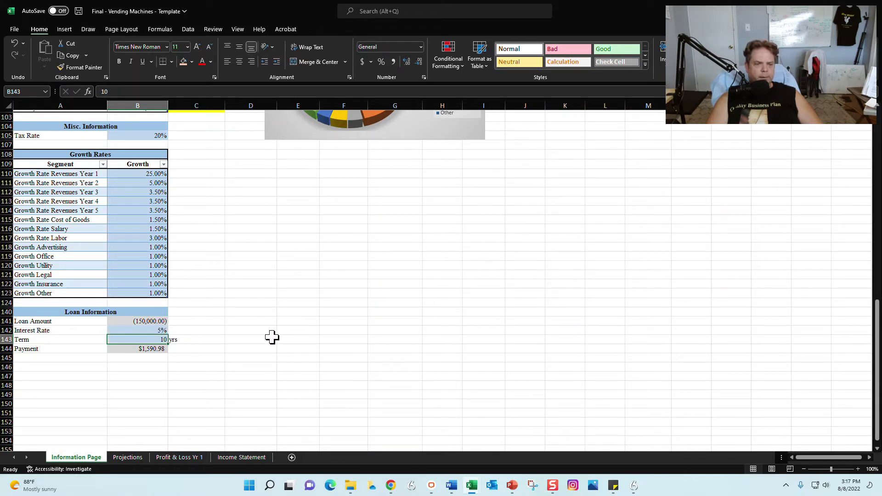
# Step: Set the interest rate to 6% and the term to 5 years in the Loan Information section
pyautogui.moveTo(163, 335); pyautogui.dragTo(135, 330)
pyautogui.click(477, 268)
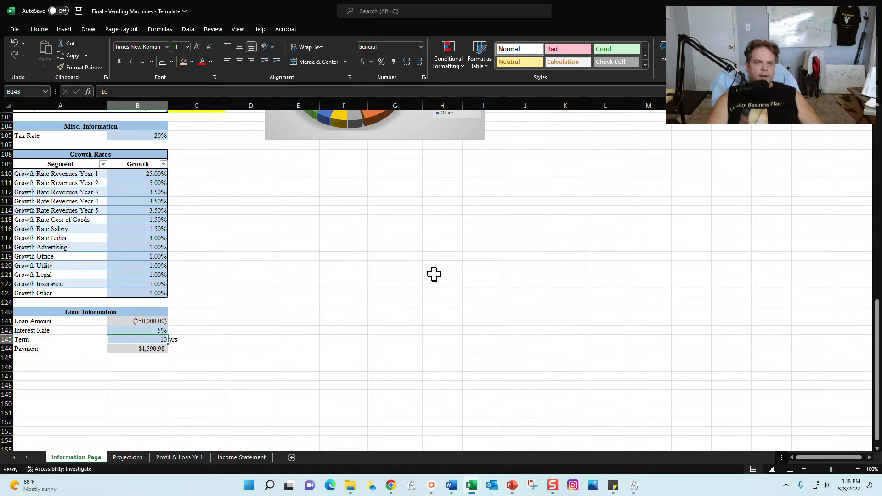
pyautogui.write('6')
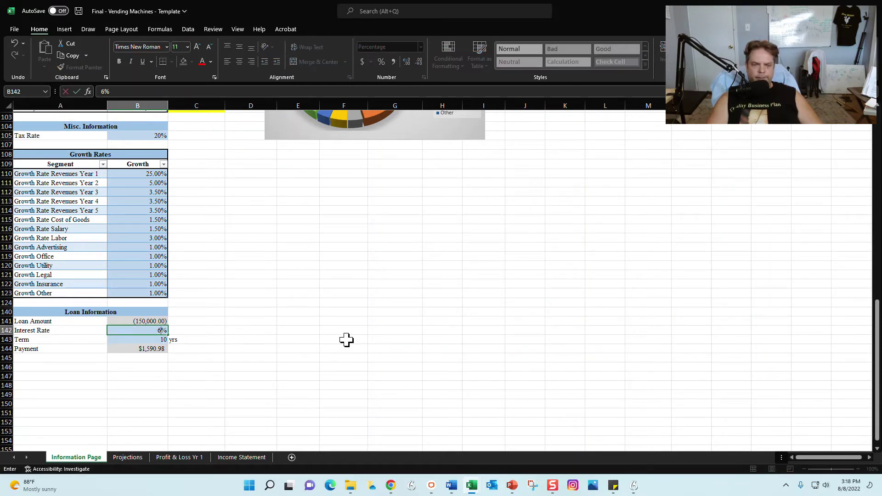
pyautogui.press('Return')
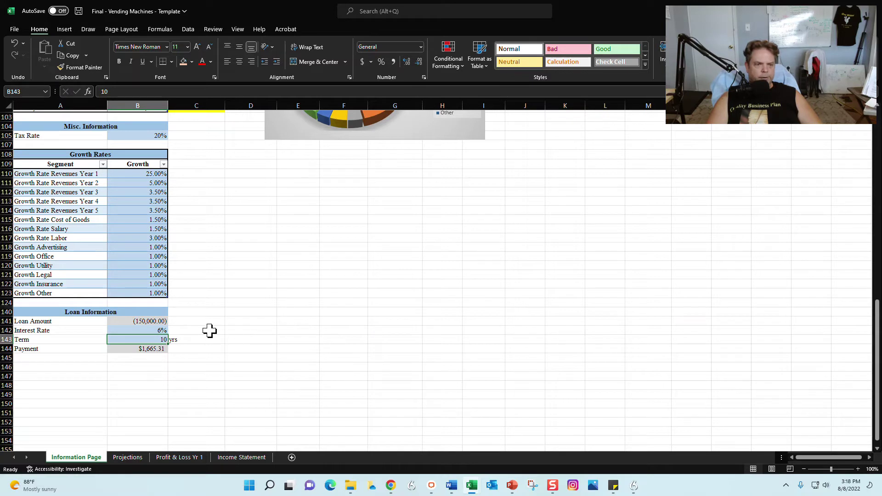
pyautogui.write('5')
pyautogui.press('Return')
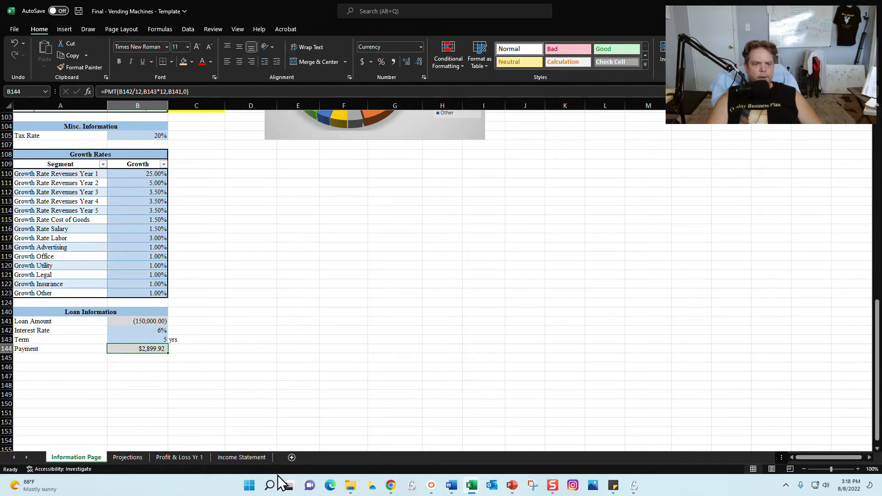
# Step: Review the estimates from Equity Investment through Misc. in the Startup Costs table
pyautogui.scroll(7, 193, 287)
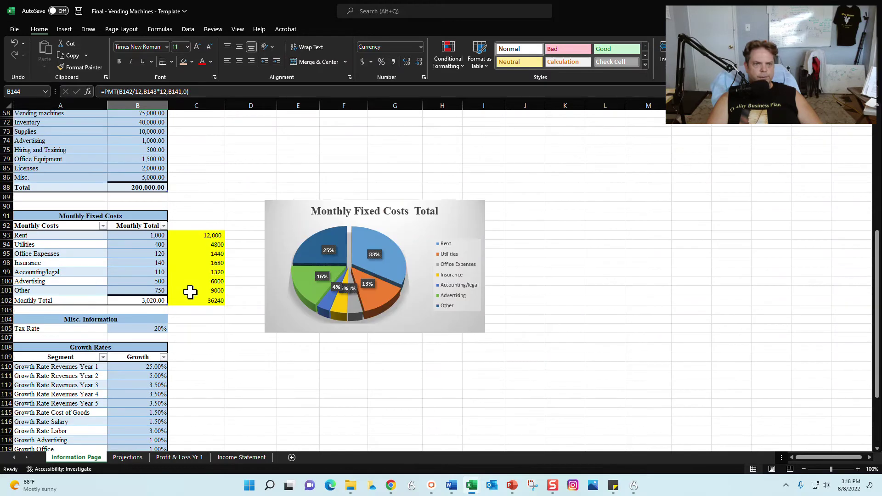
pyautogui.scroll(4, 186, 296)
pyautogui.click(112, 224)
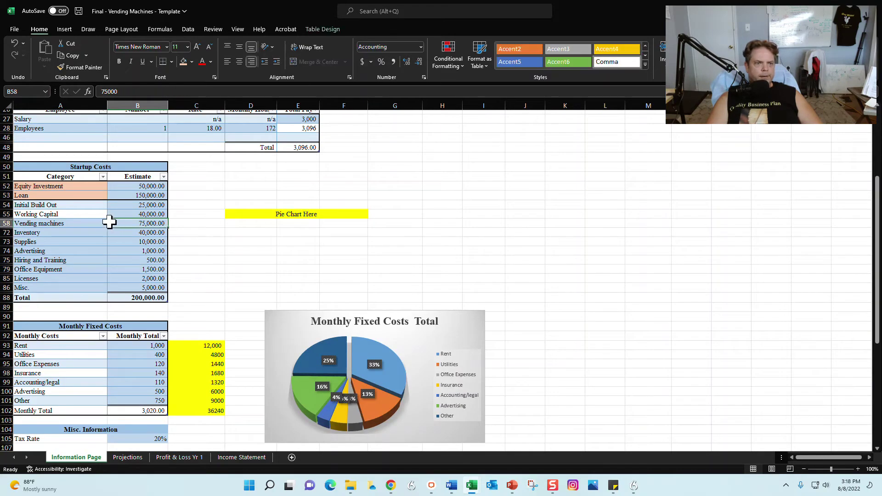
pyautogui.moveTo(142, 184); pyautogui.dragTo(142, 289)
pyautogui.click(240, 257)
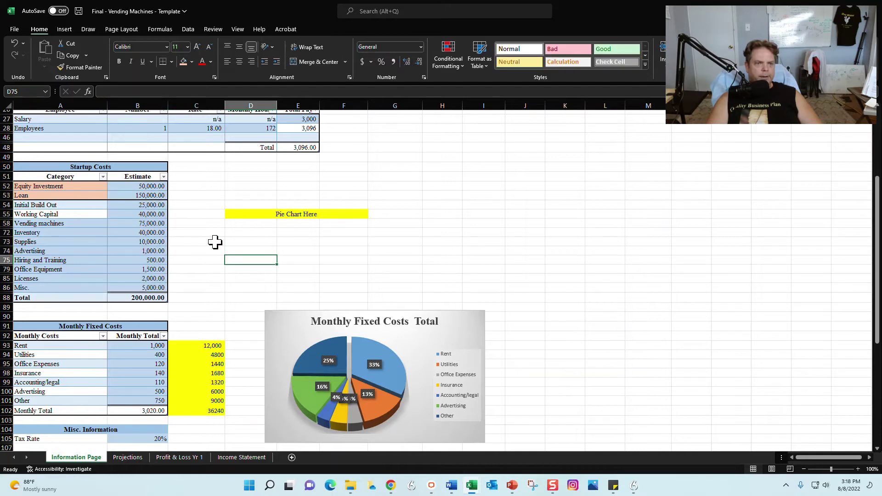
pyautogui.click(153, 187)
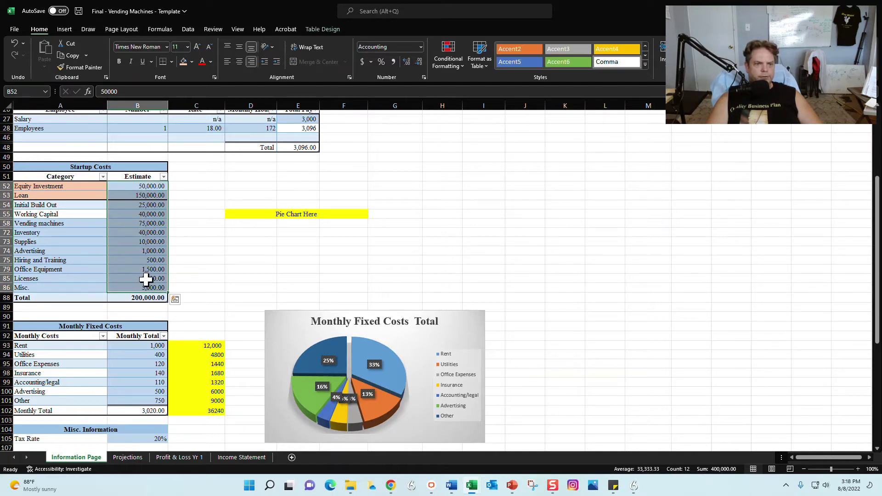
pyautogui.click(241, 242)
# Step: Go through the Startup Costs category names, including Working Capital, Vending machines and Advertising
pyautogui.moveTo(57, 225); pyautogui.dragTo(56, 285)
pyautogui.moveTo(71, 204); pyautogui.dragTo(74, 210)
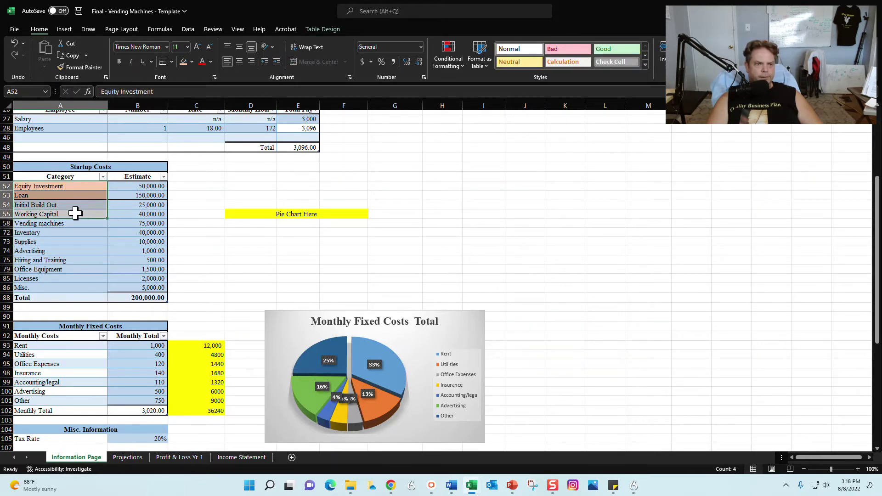
pyautogui.click(206, 242)
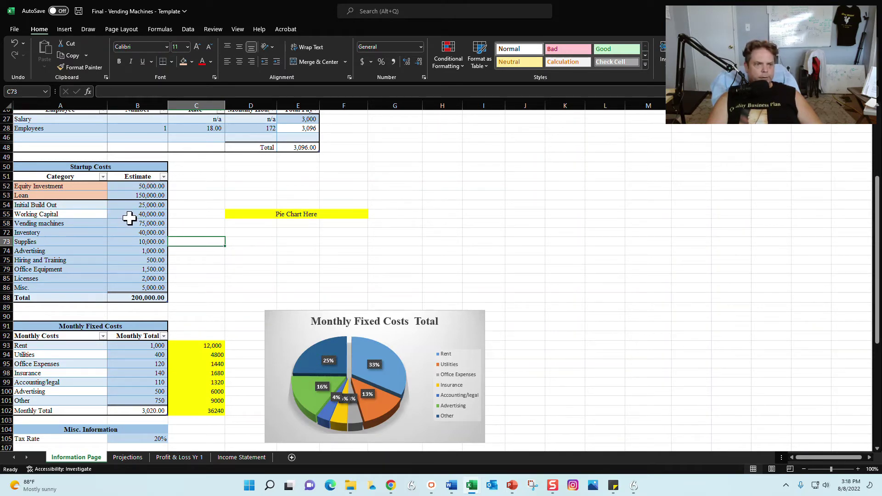
pyautogui.click(89, 226)
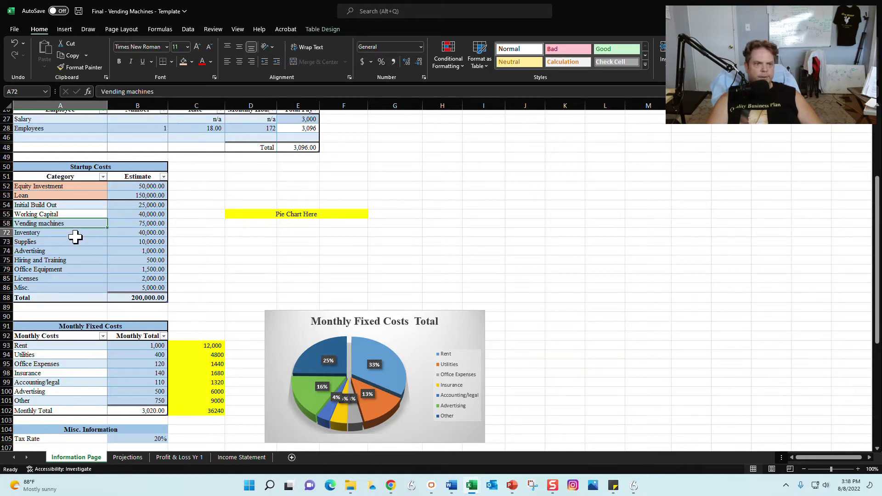
pyautogui.click(75, 251)
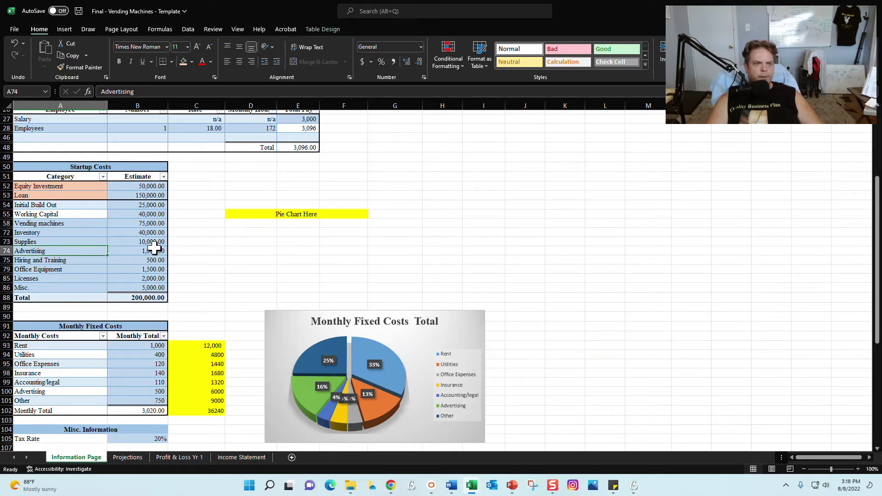
# Step: Compare the sum of the startup expense items with the combined equity and loan funding and the table's total
pyautogui.moveTo(143, 205); pyautogui.dragTo(135, 288)
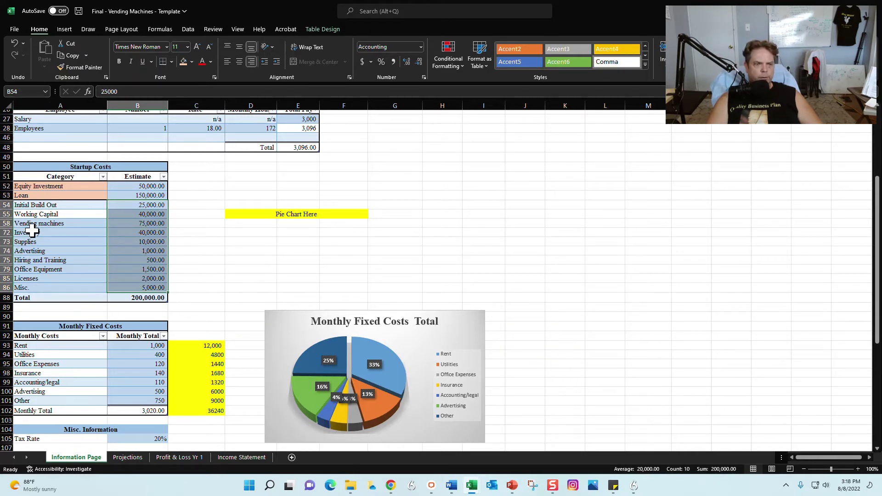
pyautogui.click(197, 269)
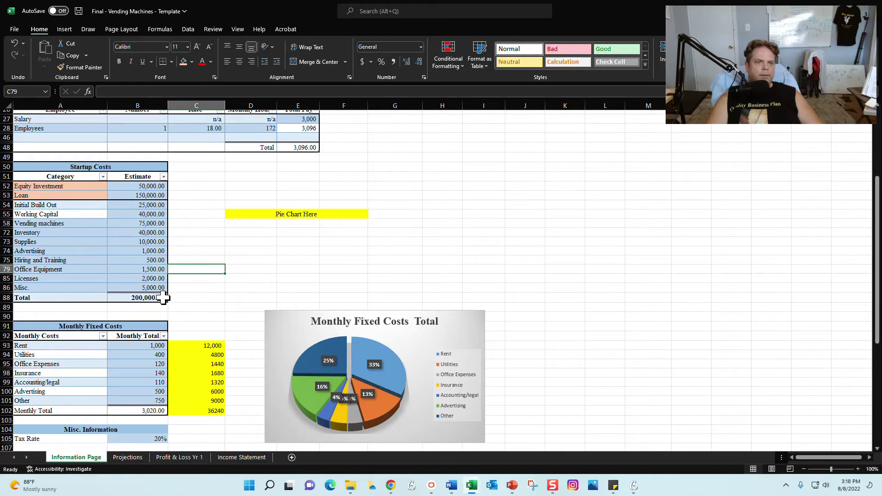
pyautogui.moveTo(151, 187); pyautogui.dragTo(148, 193)
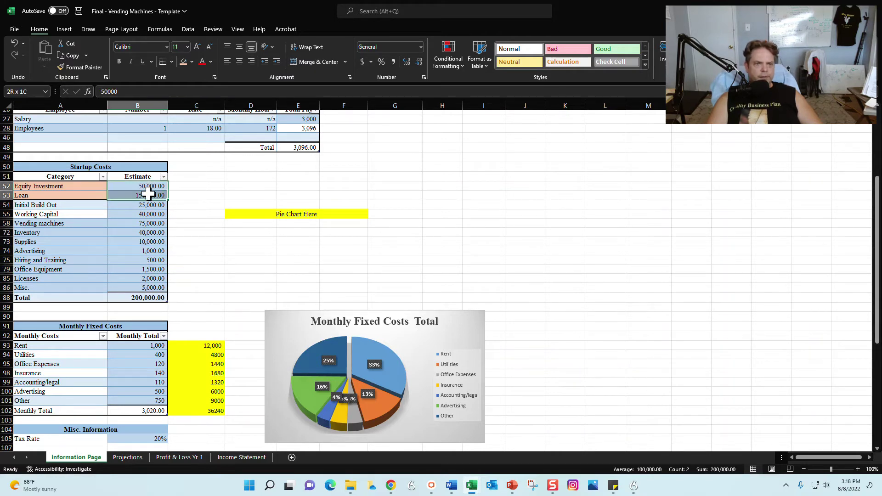
pyautogui.click(157, 297)
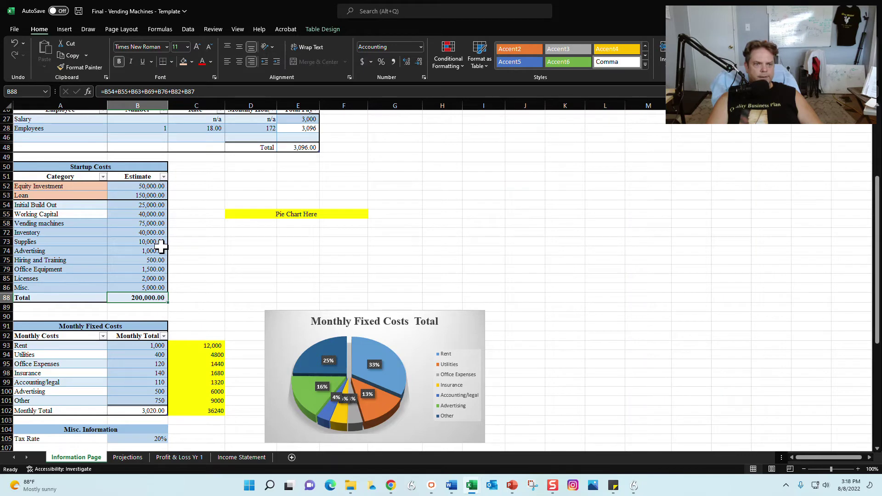
# Step: Review the cost categories and monthly amounts from Rent through Other in the Monthly Fixed Costs table
pyautogui.scroll(-7, 170, 277)
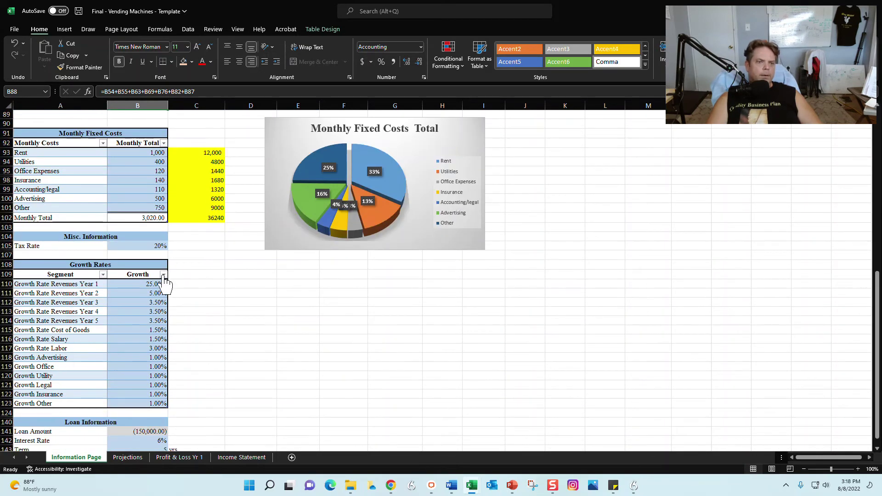
pyautogui.moveTo(66, 156); pyautogui.dragTo(66, 208)
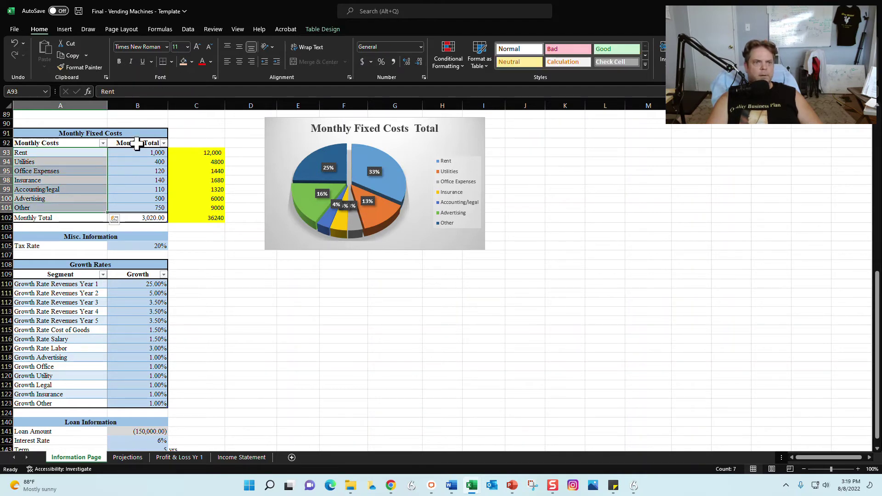
pyautogui.moveTo(137, 151); pyautogui.dragTo(132, 208)
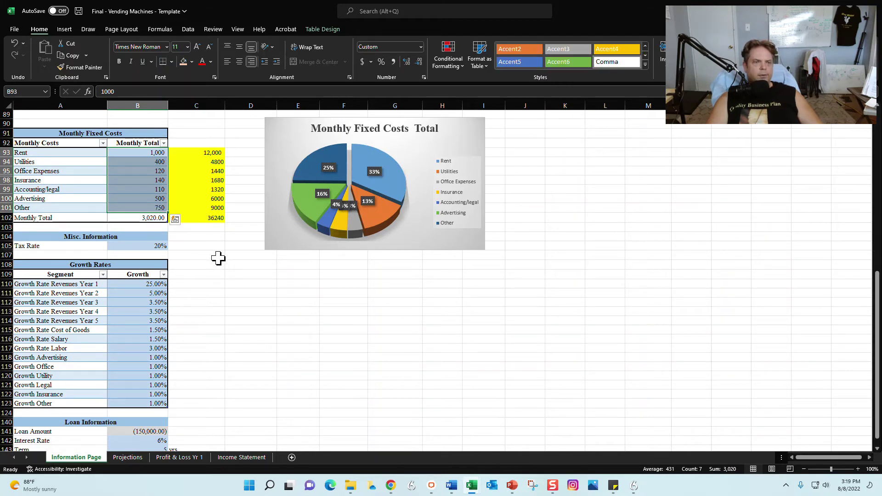
# Step: Clear the monthly Rent amount in the Monthly Fixed Costs table
pyautogui.click(147, 154)
pyautogui.press('BackSpace')
pyautogui.press('Return')
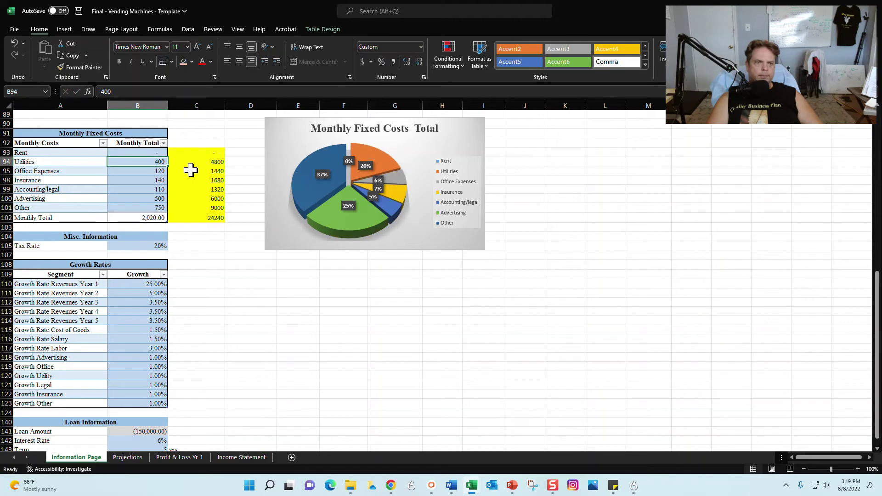
# Step: Set the monthly Rent in the Monthly Fixed Costs table to 1,500 and check the monthly costs and total
pyautogui.click(138, 152)
pyautogui.write('1500')
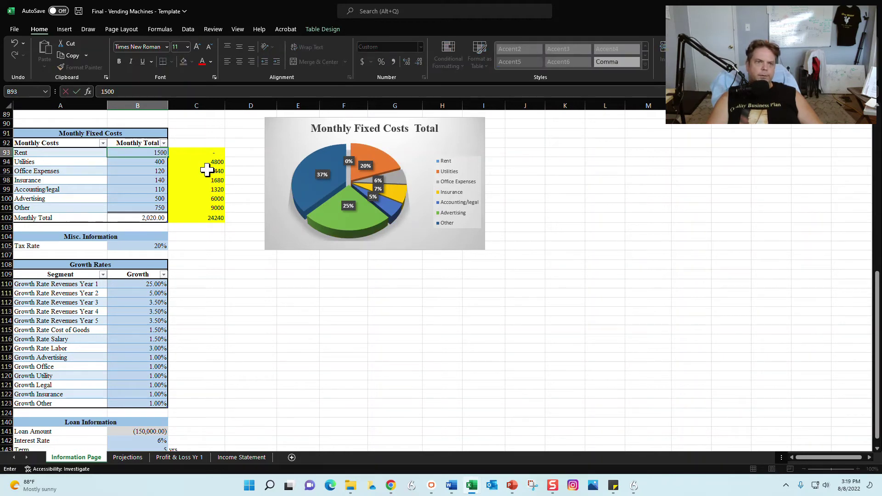
pyautogui.press('Return')
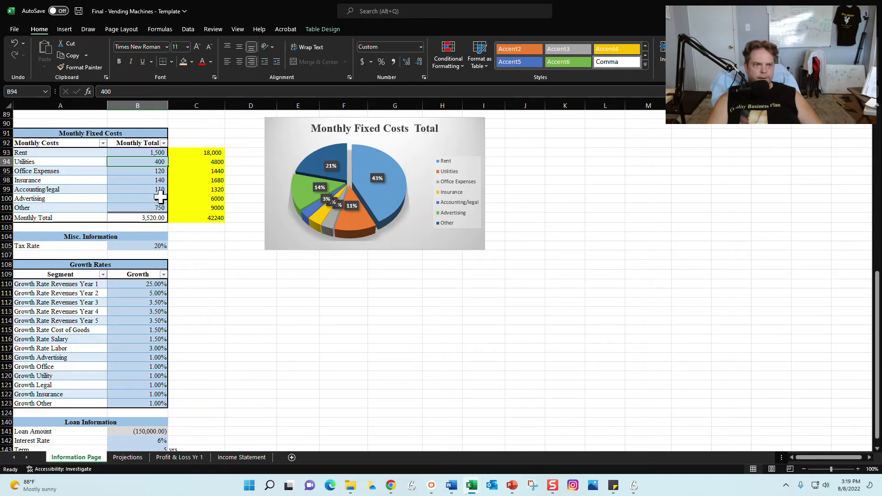
pyautogui.click(154, 217)
pyautogui.moveTo(152, 153); pyautogui.dragTo(145, 207)
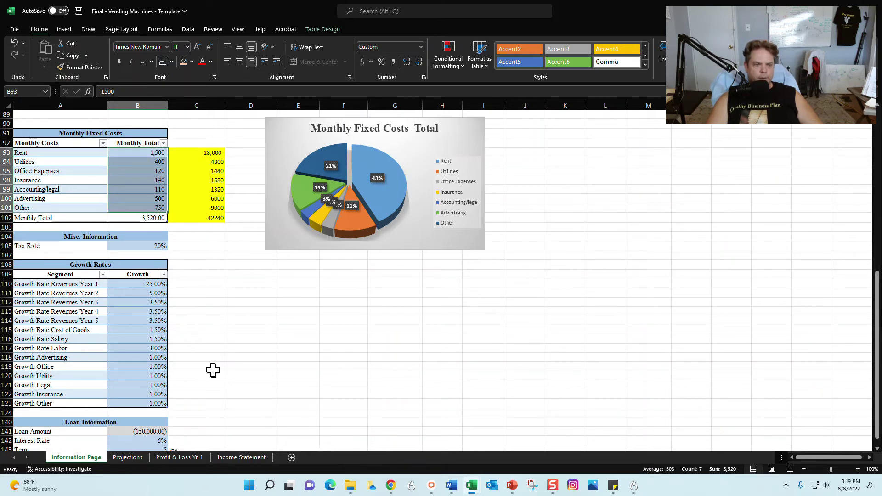
# Step: Review the growth percentages for revenues, cost of goods, salary, labor and other expenses in the Growth Rates table
pyautogui.scroll(-3, 116, 315)
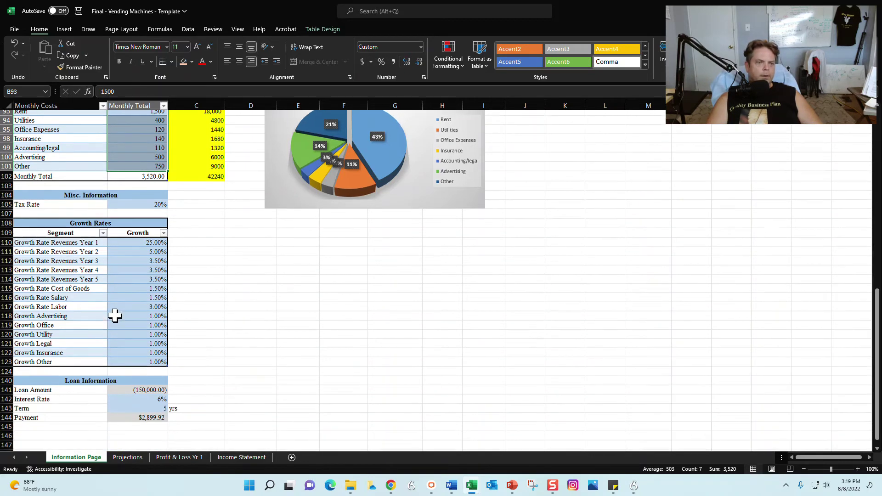
pyautogui.moveTo(128, 201); pyautogui.dragTo(123, 316)
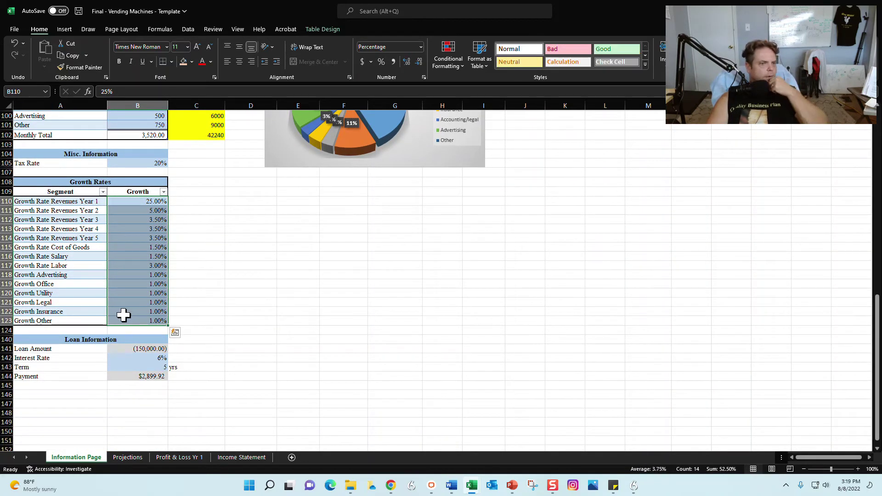
pyautogui.click(150, 203)
pyautogui.moveTo(150, 203); pyautogui.dragTo(132, 319)
pyautogui.click(271, 255)
pyautogui.click(294, 312)
# Step: Look over the five-year figures on the Projections sheet and the quarterly statements on the Profit & Loss Yr 1 sheet
pyautogui.scroll(12, 143, 315)
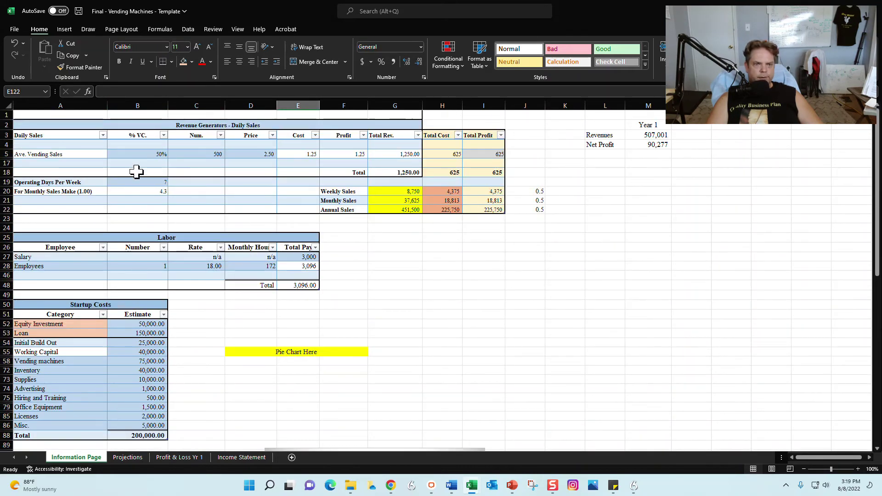
pyautogui.click(130, 458)
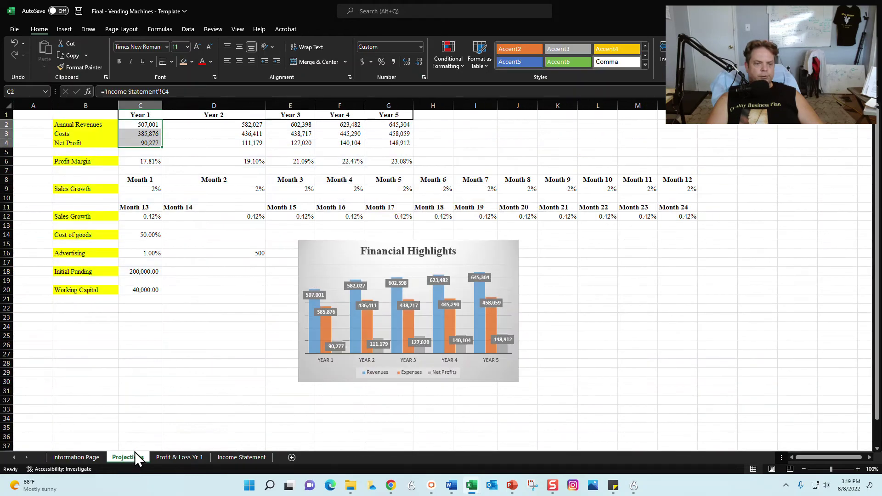
pyautogui.click(175, 455)
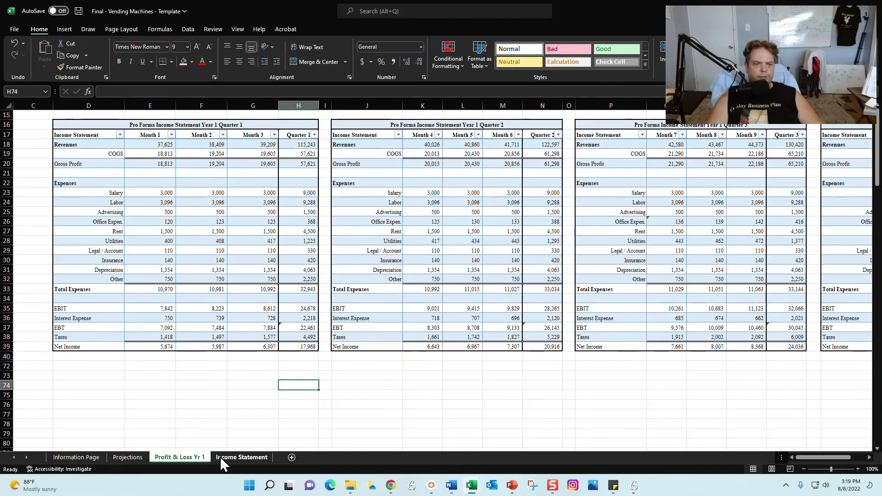
# Step: Copy the whole five-year Pro Forma Income Statement table from the Income Statement sheet
pyautogui.click(244, 456)
pyautogui.click(438, 197)
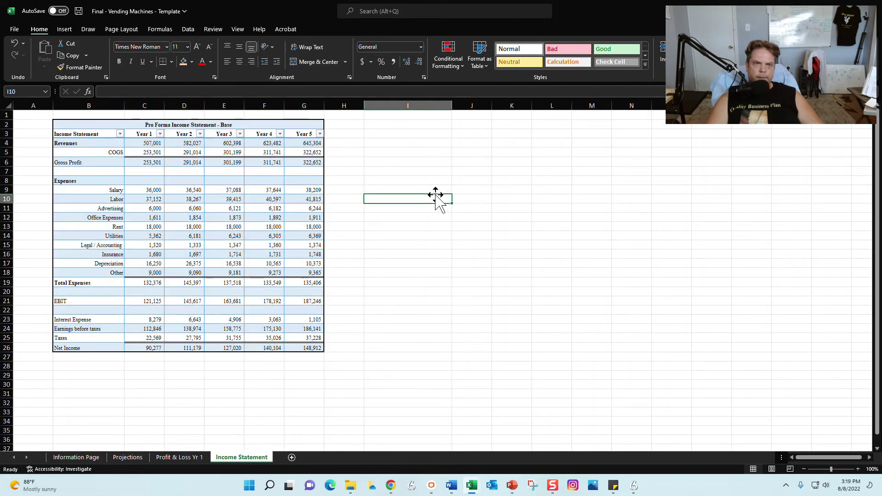
pyautogui.moveTo(260, 124); pyautogui.dragTo(242, 339)
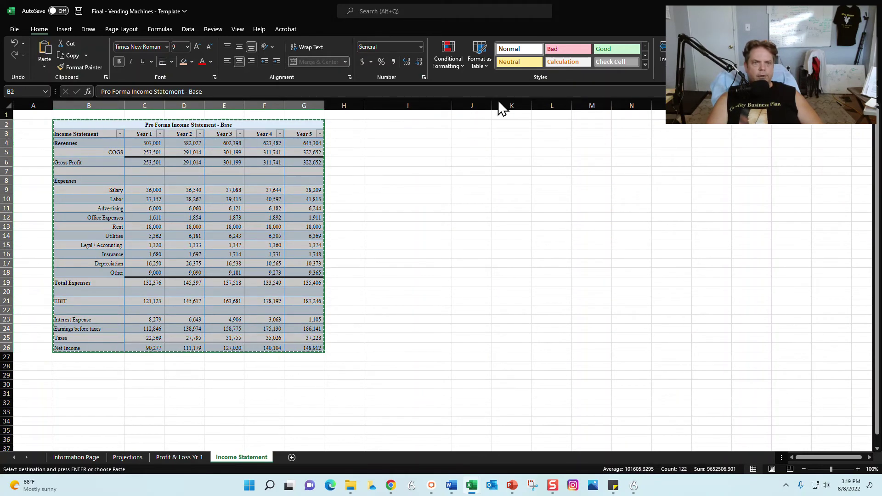
# Step: Switch to the vending machine template document in Word and find its Pro Forma Income Statement table
pyautogui.press('super+d')
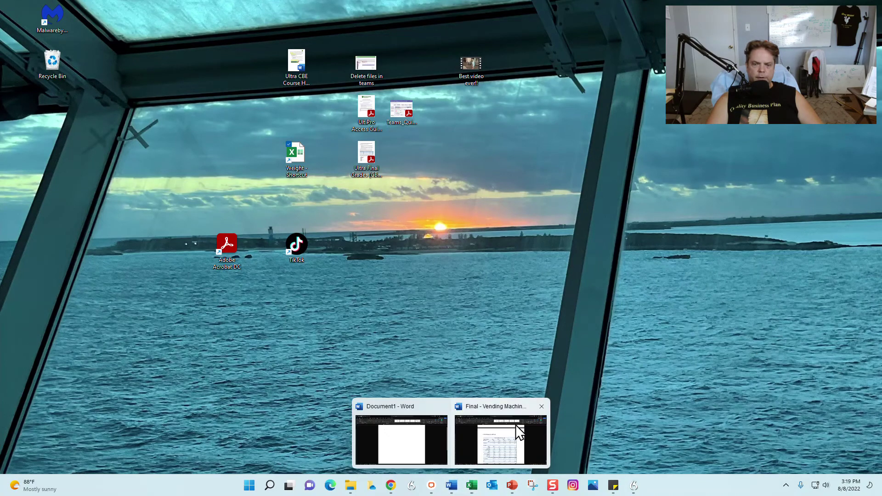
pyautogui.click(506, 443)
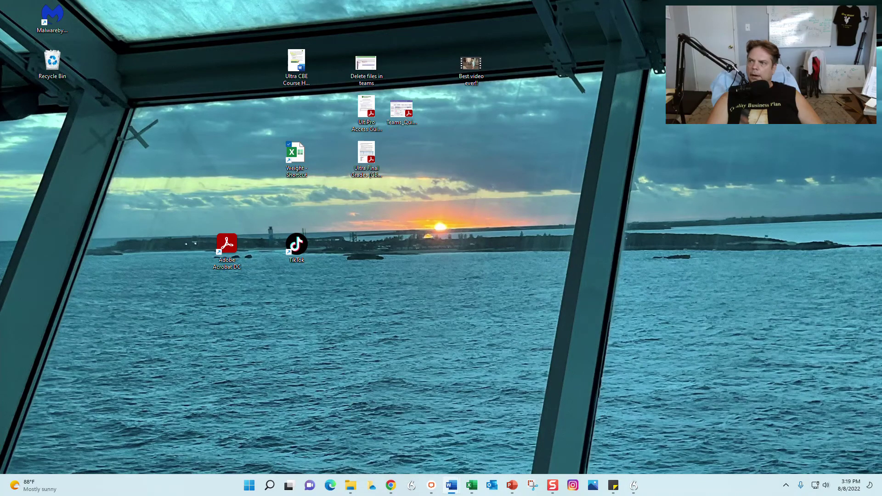
pyautogui.scroll(-2, 464, 234)
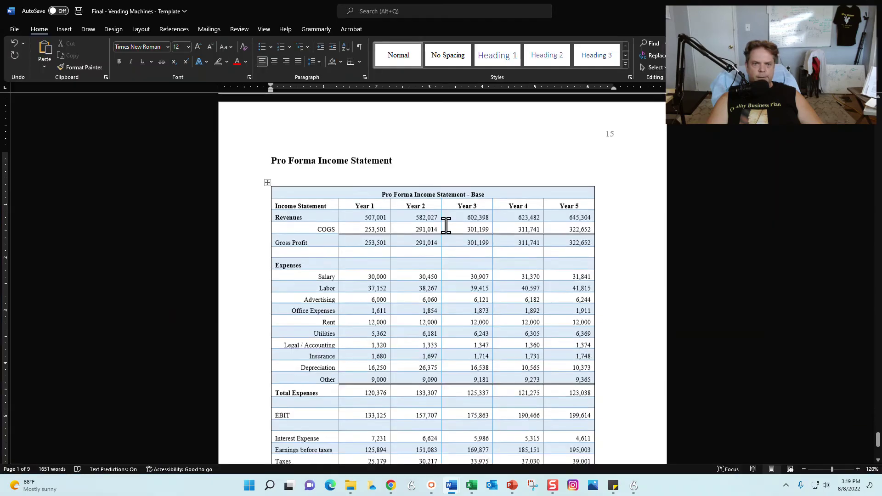
pyautogui.scroll(-2, 290, 179)
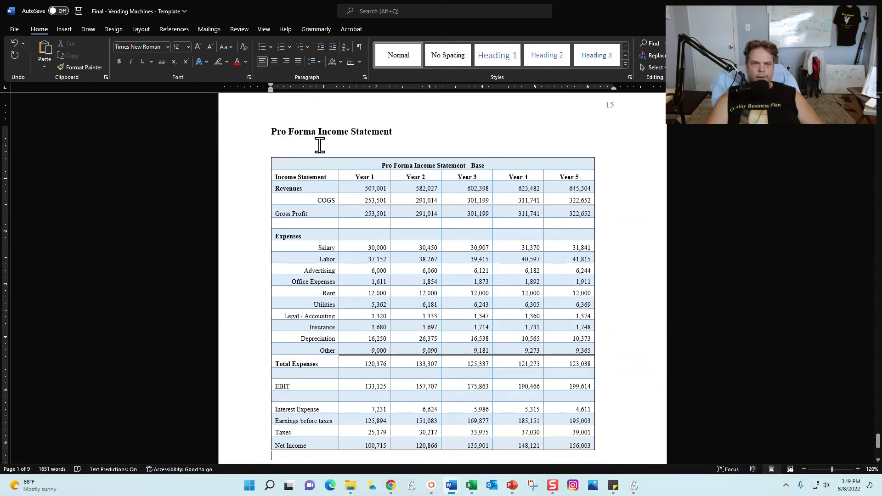
pyautogui.scroll(-3, 399, 173)
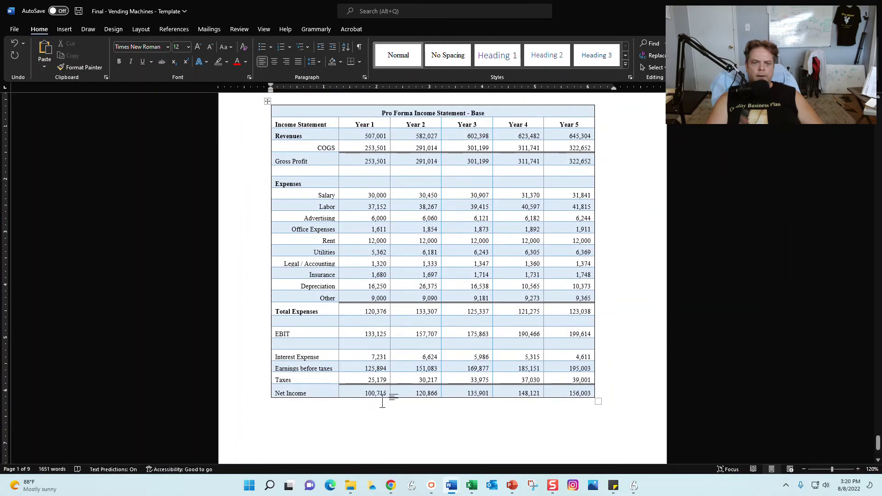
# Step: Replace the old table under the Pro Forma Income Statement heading with the copied income statement
pyautogui.moveTo(373, 415); pyautogui.dragTo(342, 108)
pyautogui.scroll(3, 396, 191)
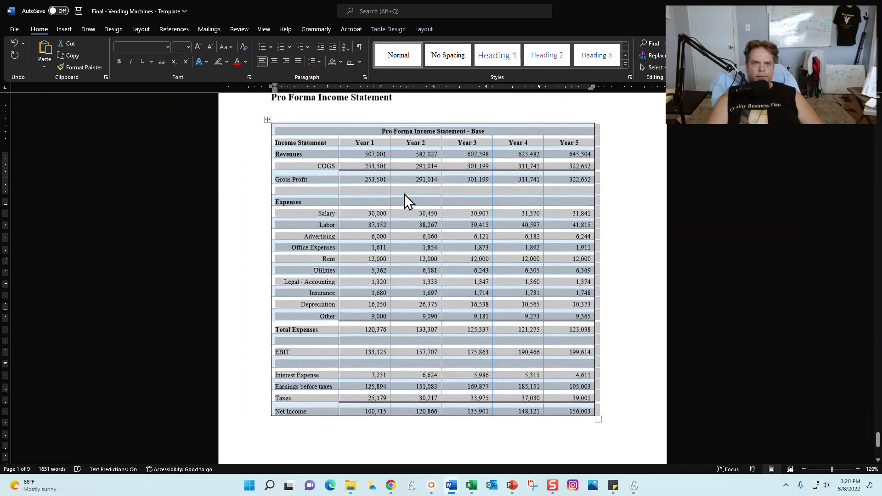
pyautogui.press('BackSpace')
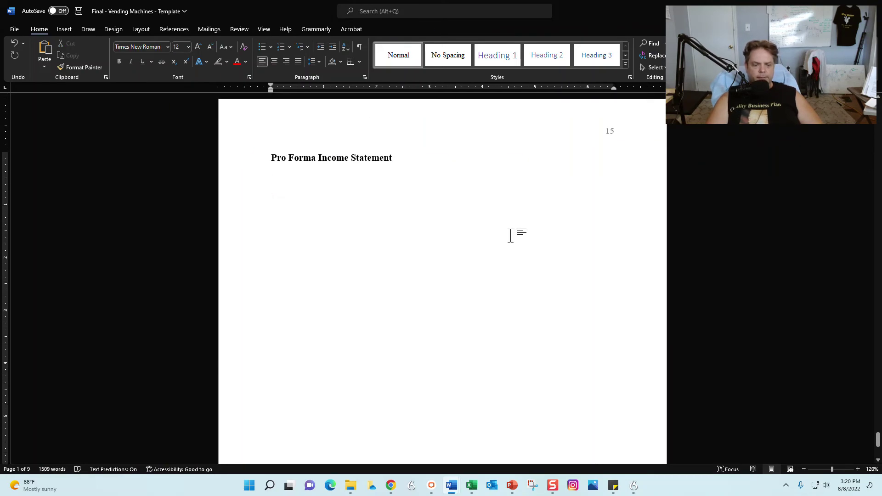
pyautogui.hotkey('ctrl', 'v')
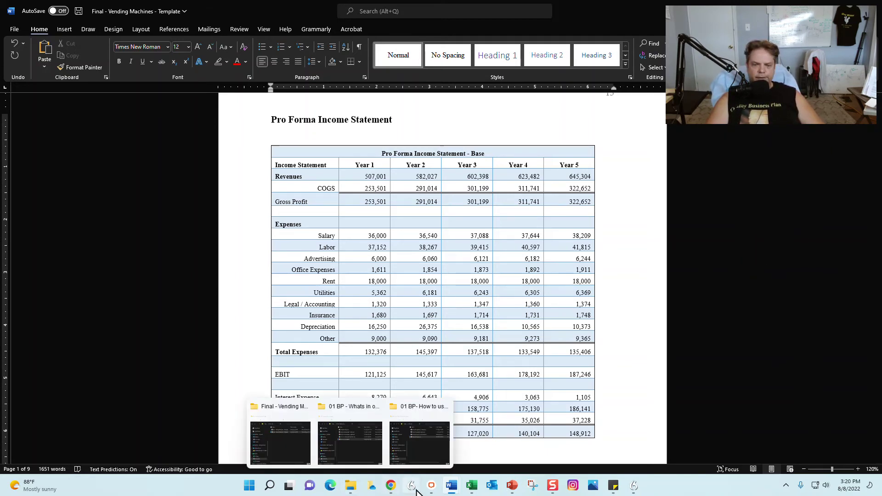
# Step: Switch to the Financial Projections presentation in PowerPoint and show the Summary slide
pyautogui.moveTo(522, 486)
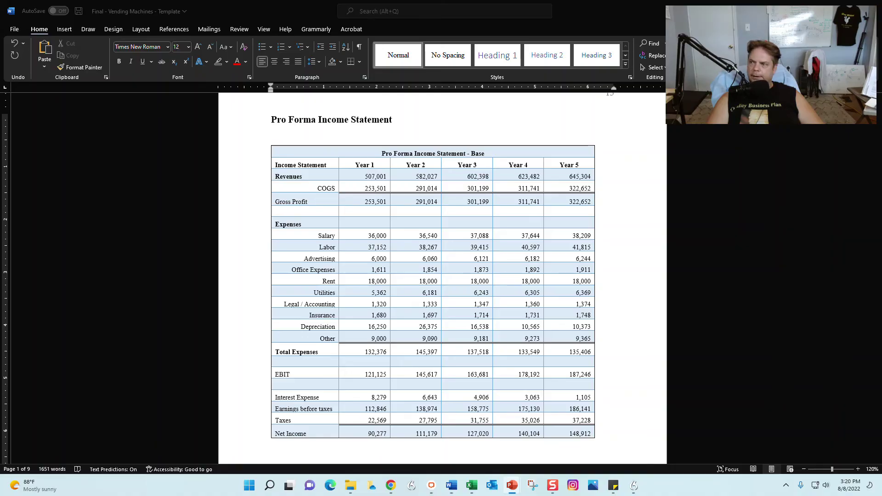
pyautogui.click(795, 299)
pyautogui.click(49, 191)
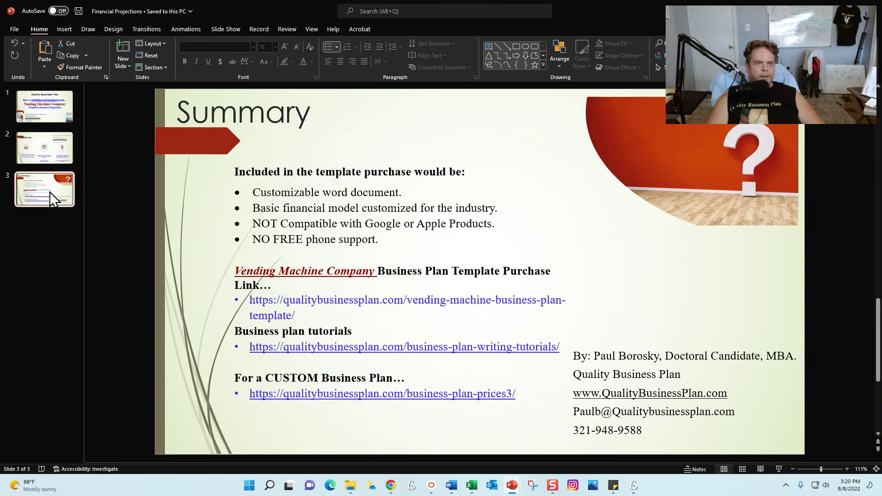